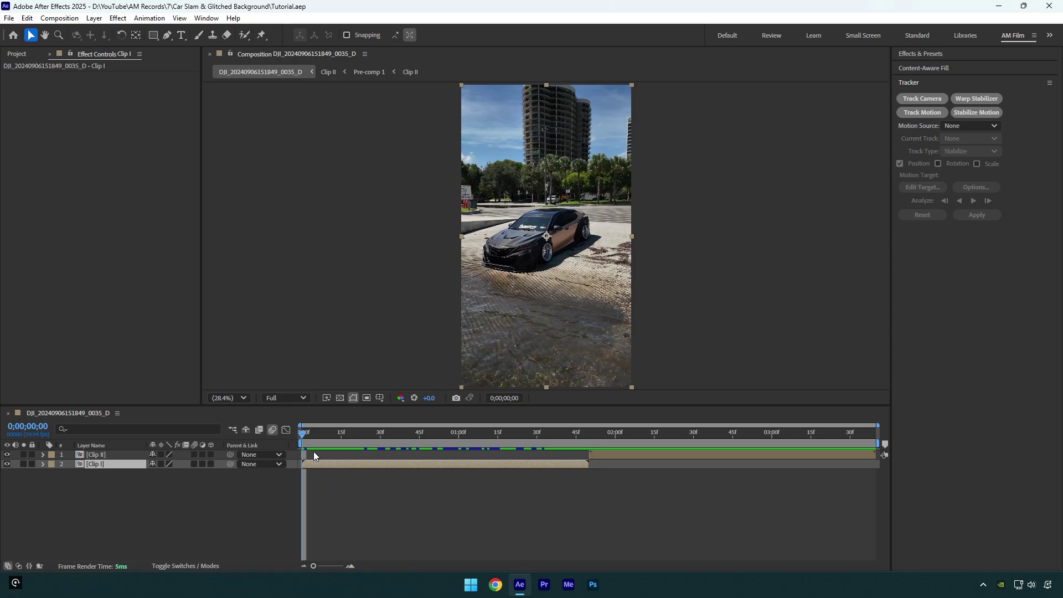
# Duplicate Clip II on its first frame (1;50) into a new top layer
pyautogui.moveTo(315, 434); pyautogui.dragTo(590, 423)
pyautogui.click(603, 453)
pyautogui.hotkey('ctrl', 'd')
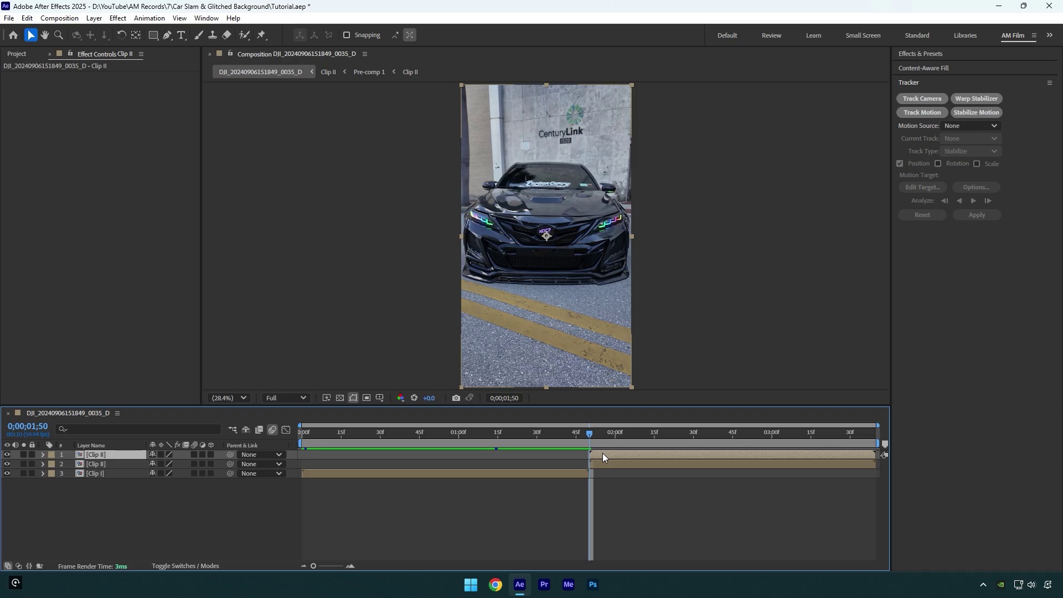
# Freeze the duplicate on the car-front frame and extend its hold back to 1;20
pyautogui.rightClick(603, 455)
pyautogui.moveTo(629, 186)
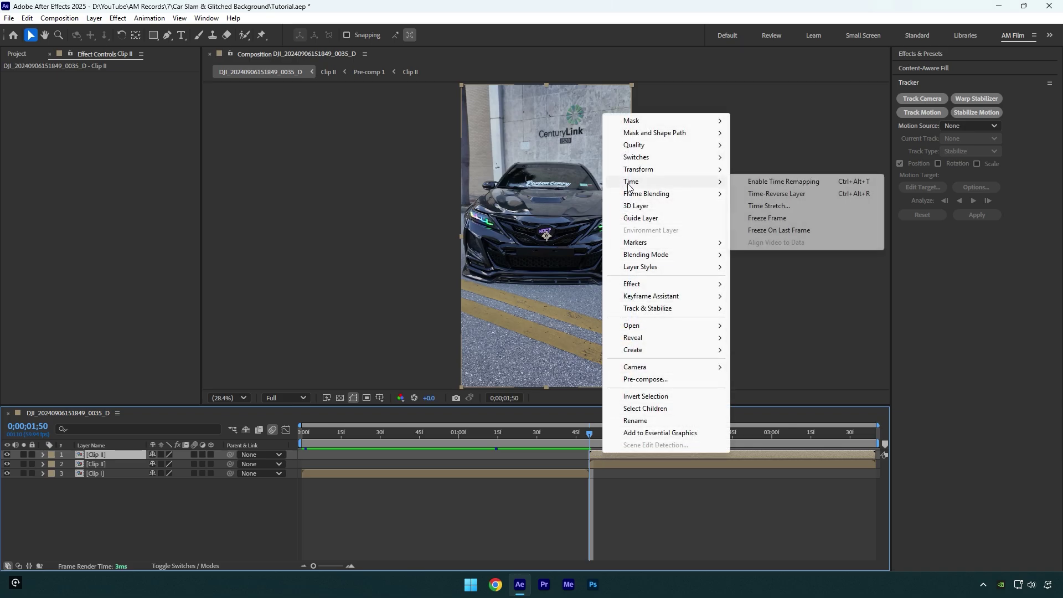
pyautogui.click(763, 219)
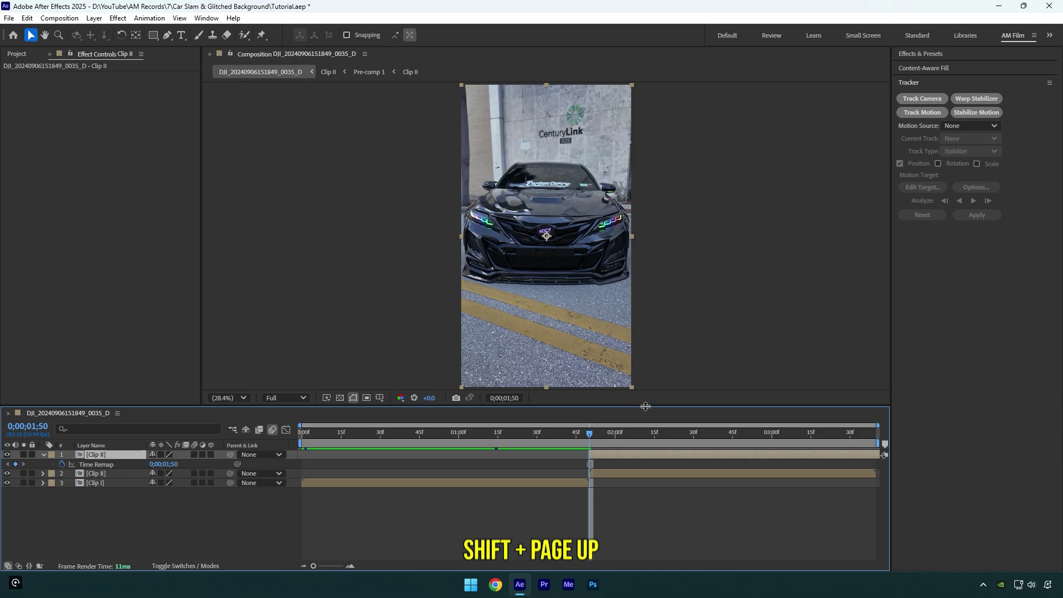
pyautogui.hotkey('shift', 'pageup')
pyautogui.hotkey('shift', 'pageup')
pyautogui.hotkey('shift', 'pageup')
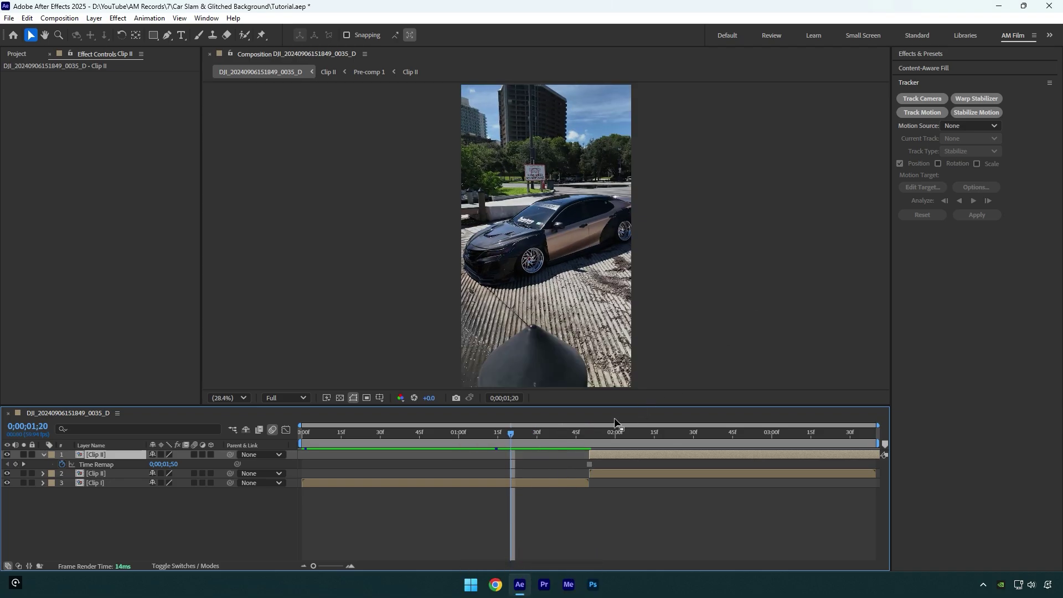
pyautogui.moveTo(590, 464); pyautogui.dragTo(589, 434)
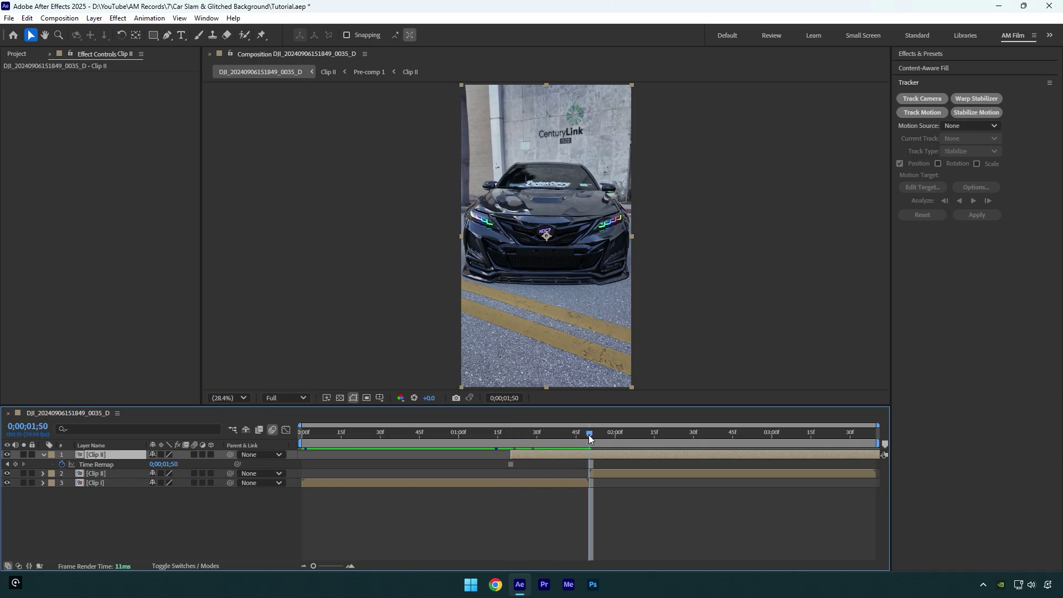
# Split the frozen layer and delete the later part so it ends at 1;50
pyautogui.hotkey('ctrl', 'shift', 'd')
pyautogui.press('Delete')
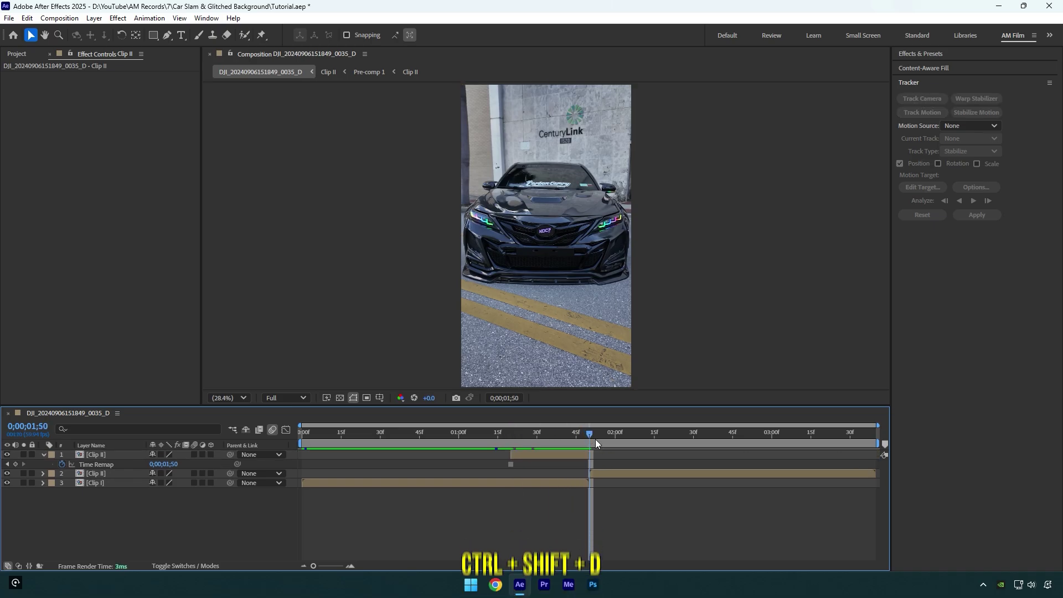
pyautogui.moveTo(596, 440); pyautogui.dragTo(552, 438)
# Pre-compose the frozen layer as 'Frozen' and mask around the car with the Pen tool
pyautogui.rightClick(548, 455)
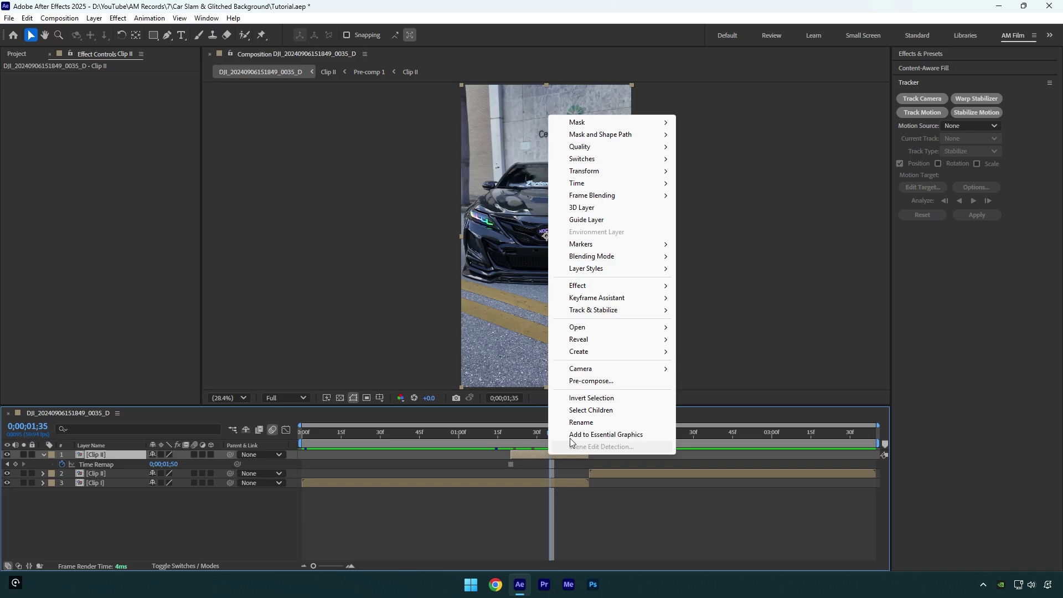
pyautogui.click(591, 381)
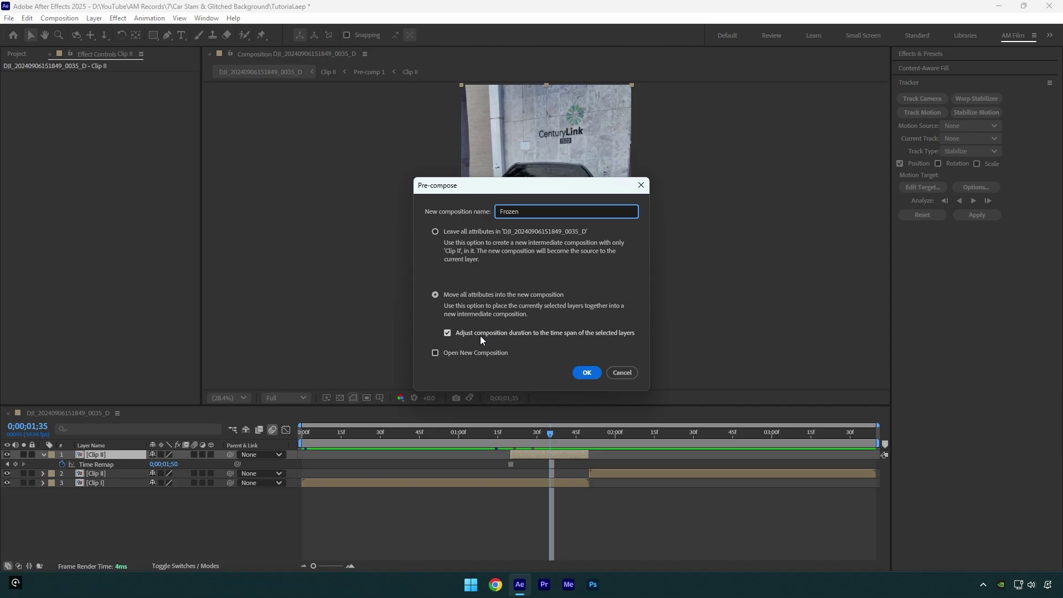
pyautogui.click(580, 370)
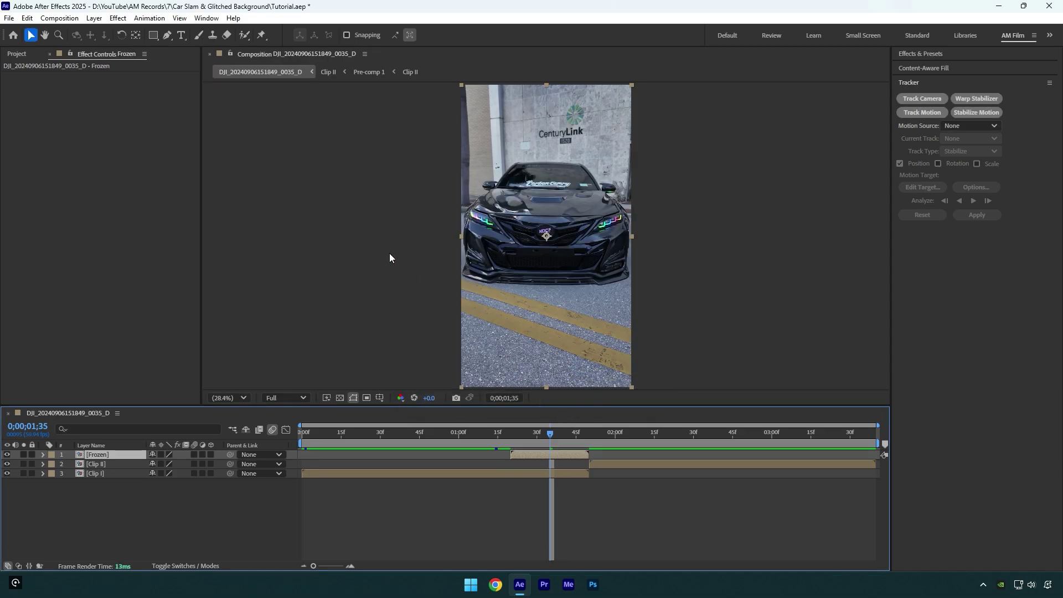
pyautogui.click(168, 35)
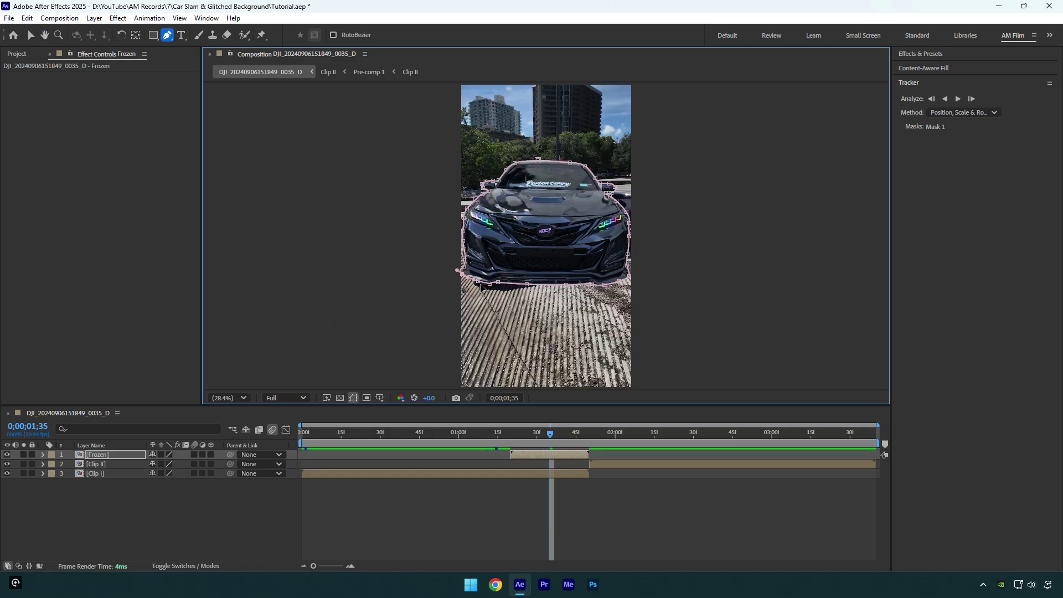
# Keyframe Frozen's Position at 540,960 at 1;50 and 540,-336 at 1;20, then Easy Ease both
pyautogui.moveTo(556, 437); pyautogui.dragTo(593, 437)
pyautogui.press('p')
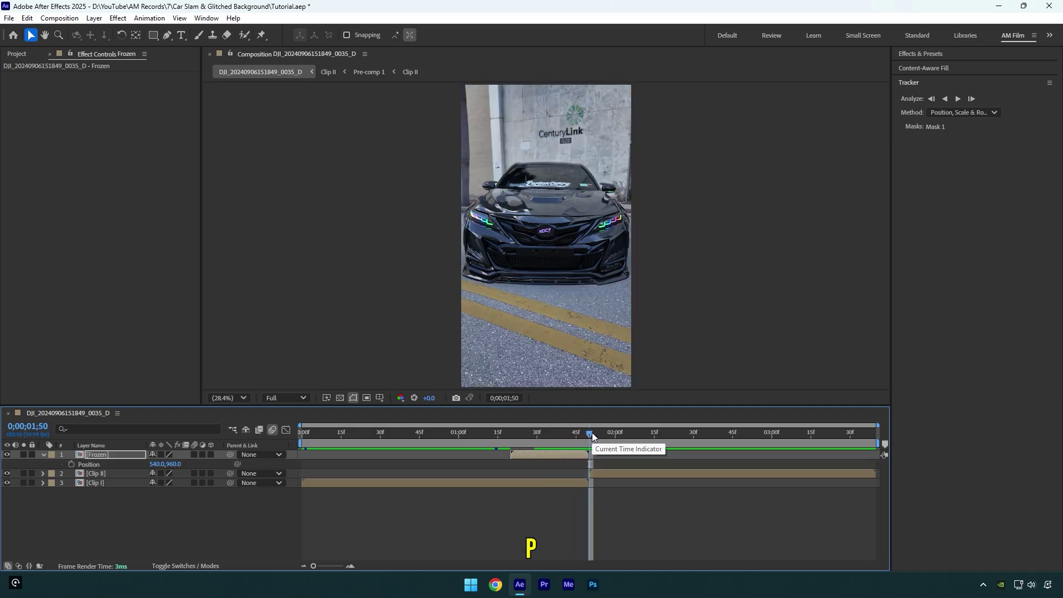
pyautogui.click(71, 465)
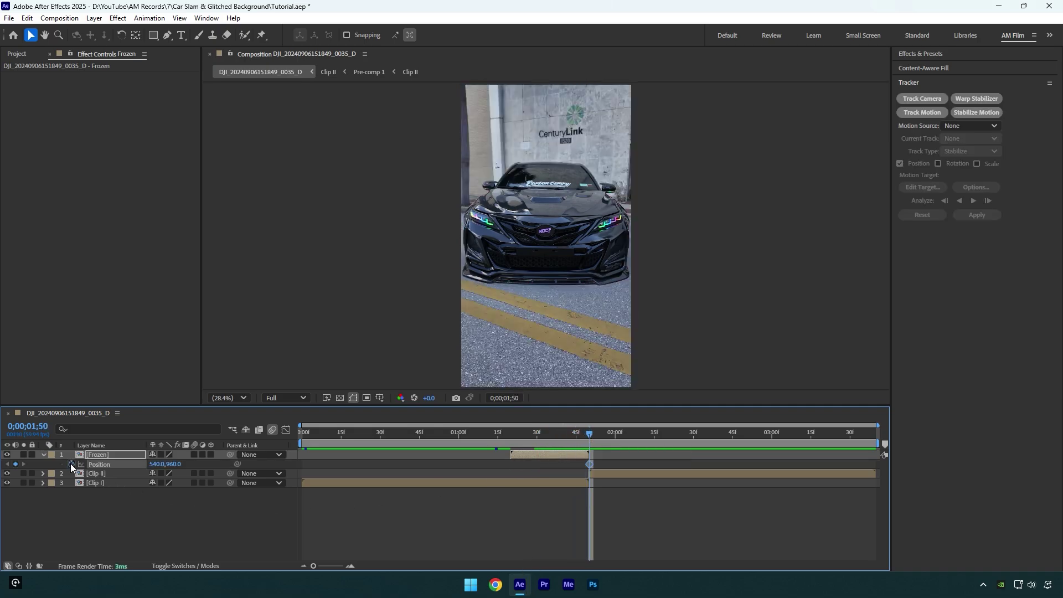
pyautogui.moveTo(577, 435); pyautogui.dragTo(511, 437)
pyautogui.moveTo(178, 464); pyautogui.dragTo(81, 472)
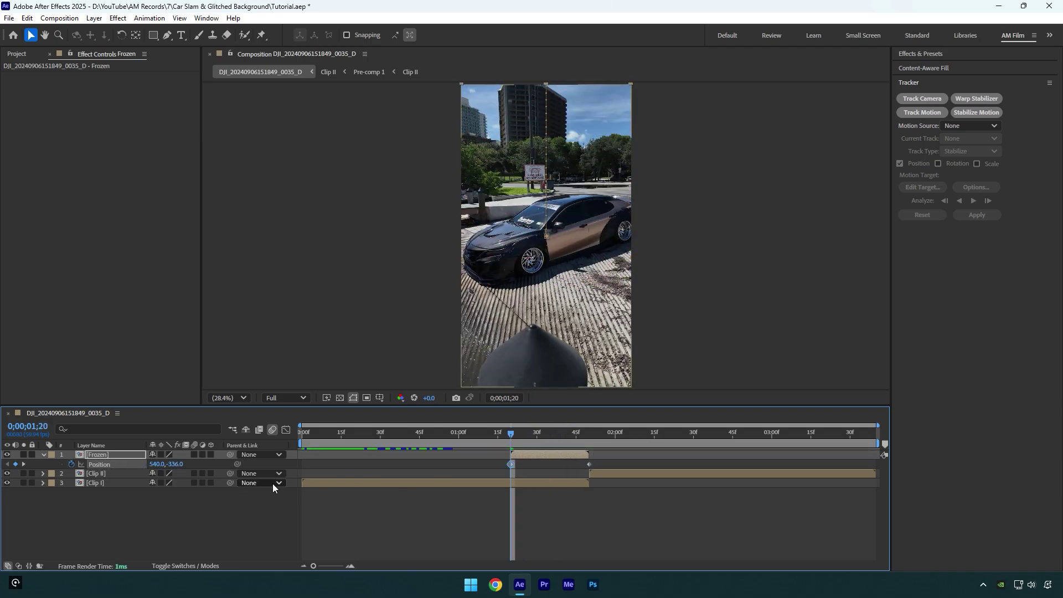
pyautogui.moveTo(488, 463); pyautogui.dragTo(603, 472)
pyautogui.press('F9')
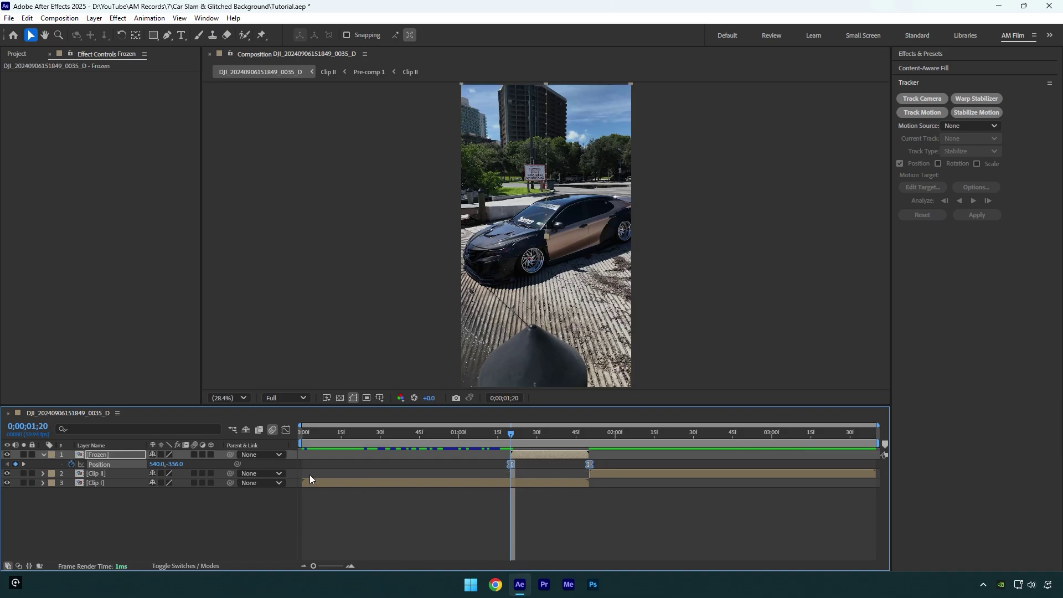
# Reshape the Position speed graph so the car accelerates sharply into the 1;50 landing
pyautogui.click(286, 431)
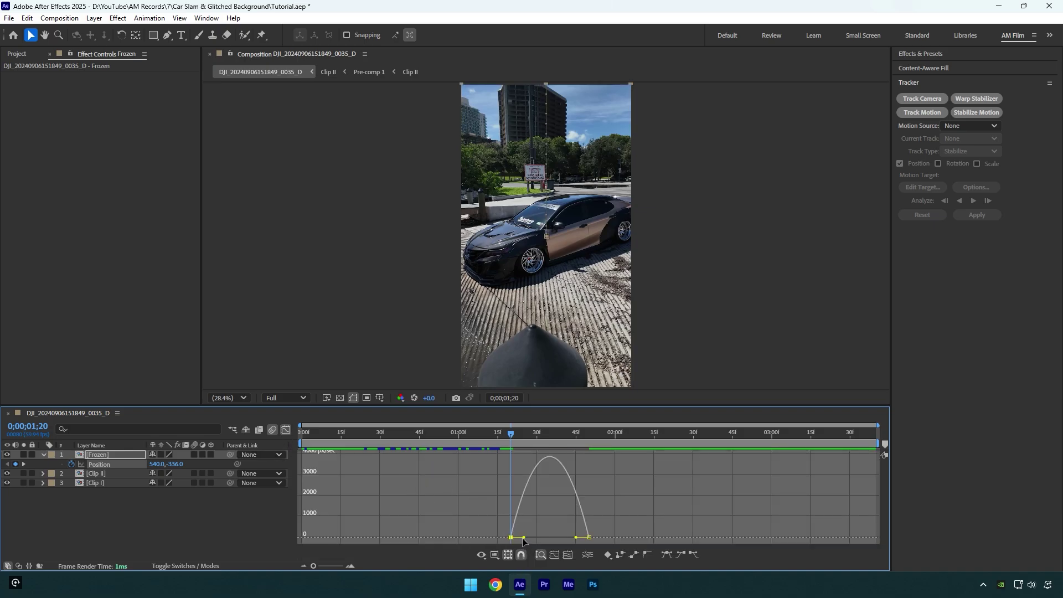
pyautogui.moveTo(523, 538); pyautogui.dragTo(588, 539)
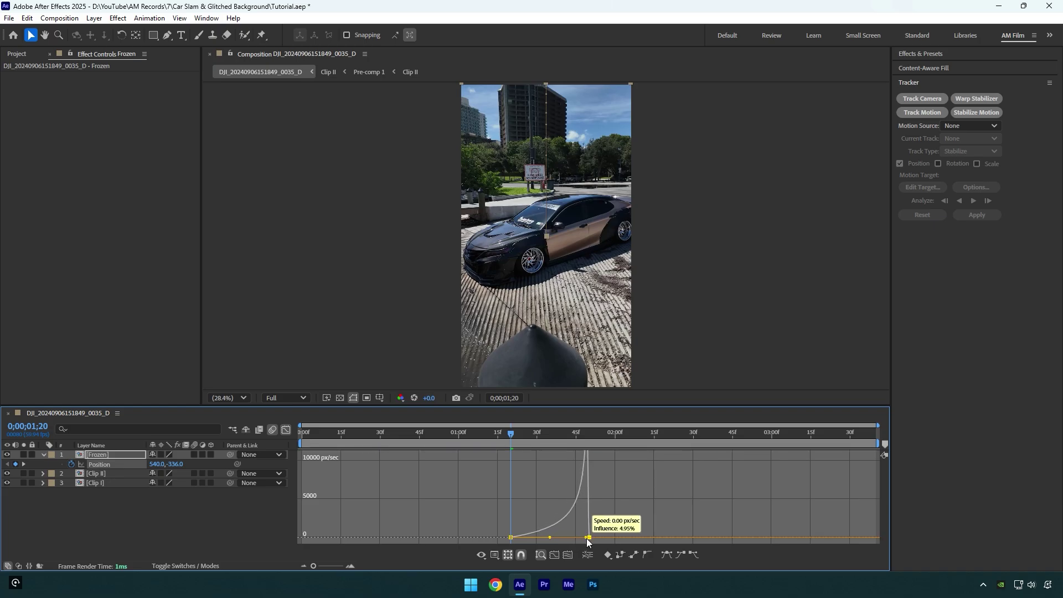
pyautogui.click(587, 555)
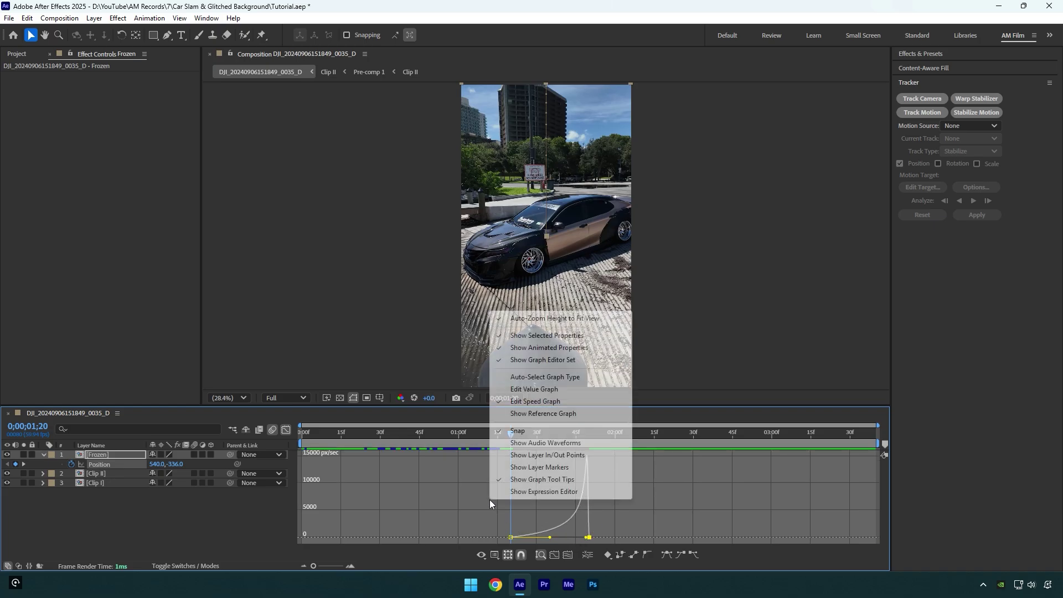
pyautogui.click(551, 402)
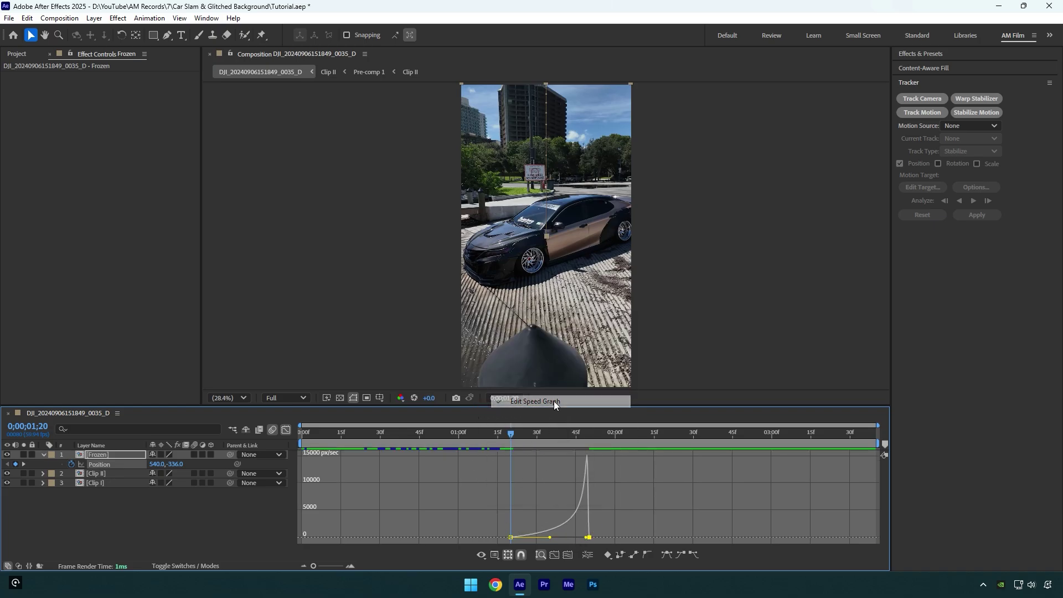
pyautogui.click(288, 430)
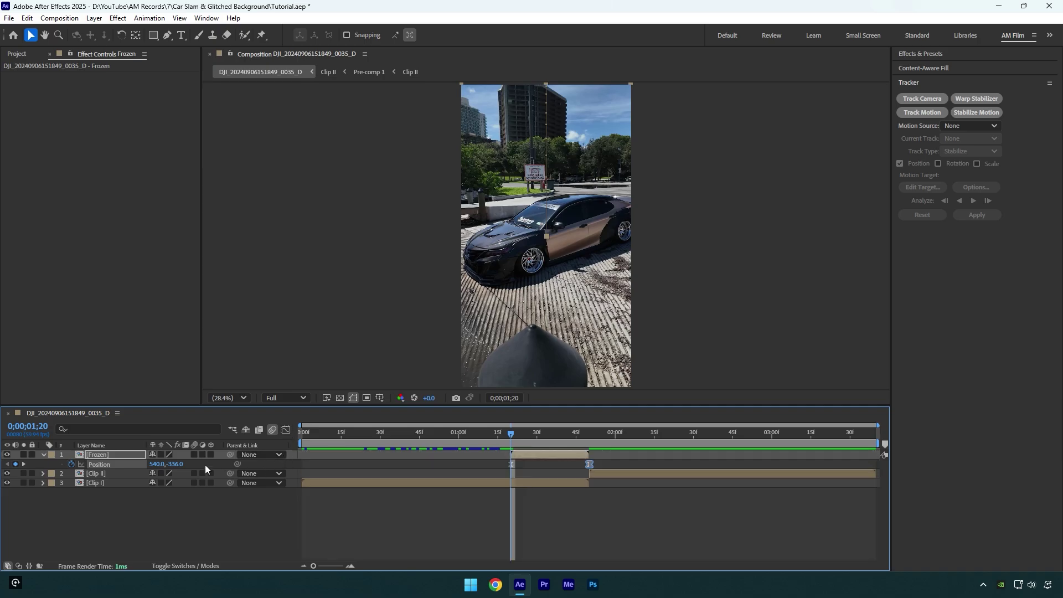
# Enable motion blur on the Frozen layer and preview from the start
pyautogui.click(196, 454)
pyautogui.moveTo(517, 439); pyautogui.dragTo(290, 443)
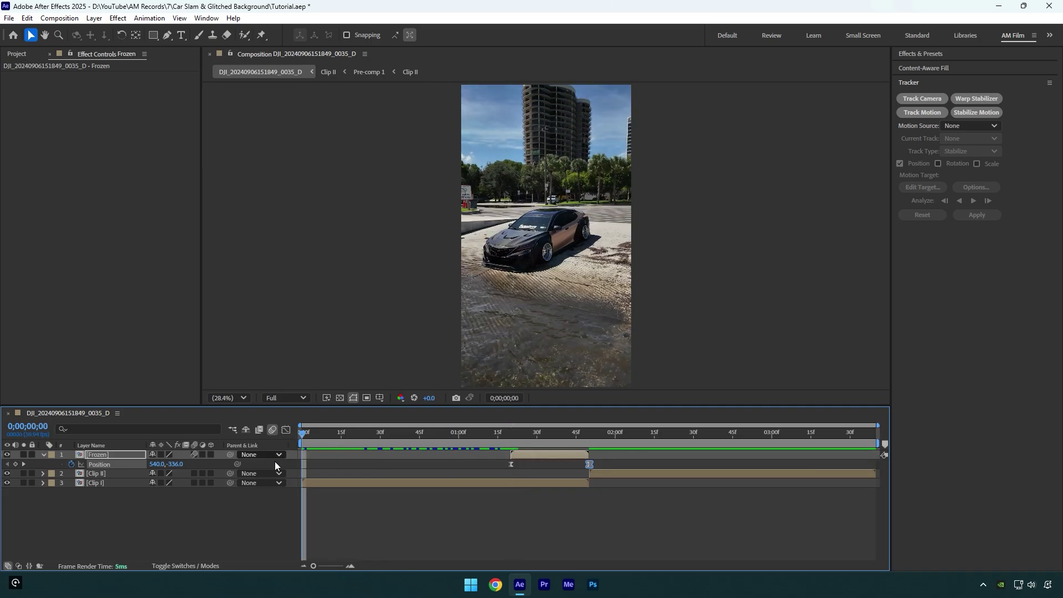
pyautogui.press('space')
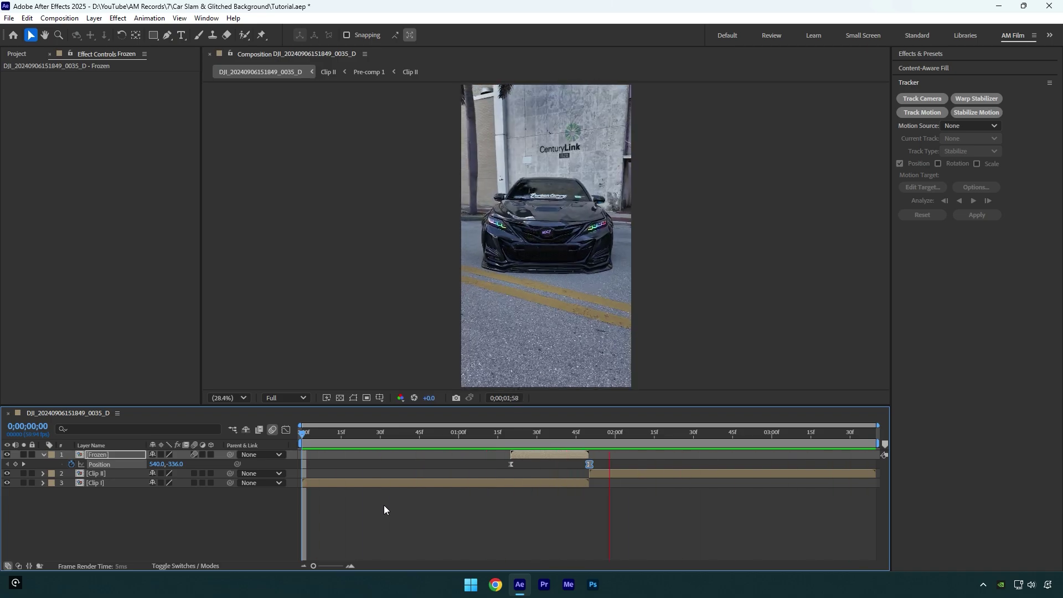
# Apply the Glitchify effect to Clip II at about 1;46 via quick search 'gli'
pyautogui.click(547, 434)
pyautogui.press('u')
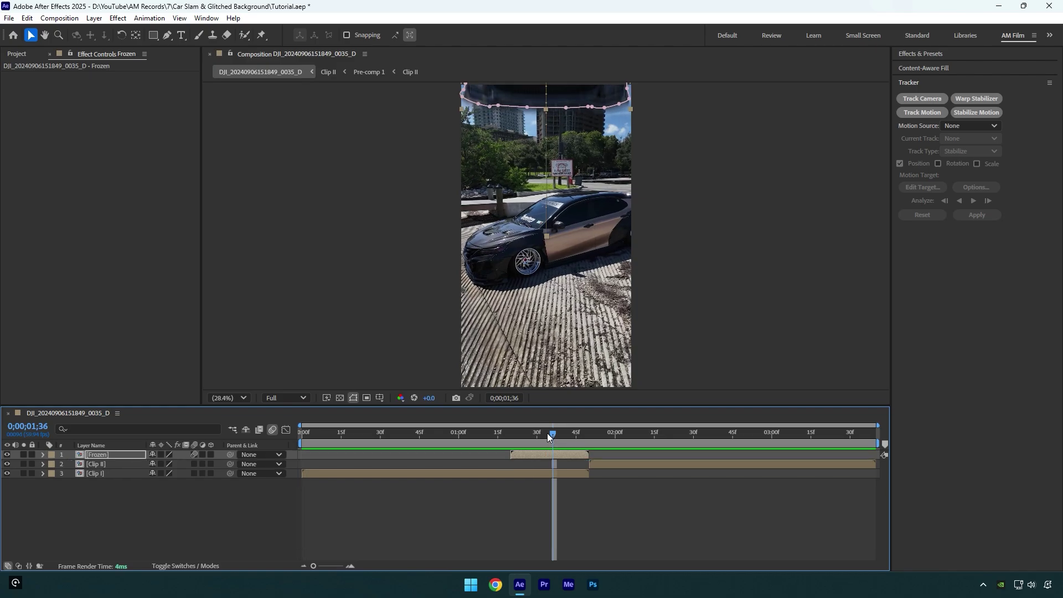
pyautogui.moveTo(547, 433); pyautogui.dragTo(587, 440)
pyautogui.click(615, 465)
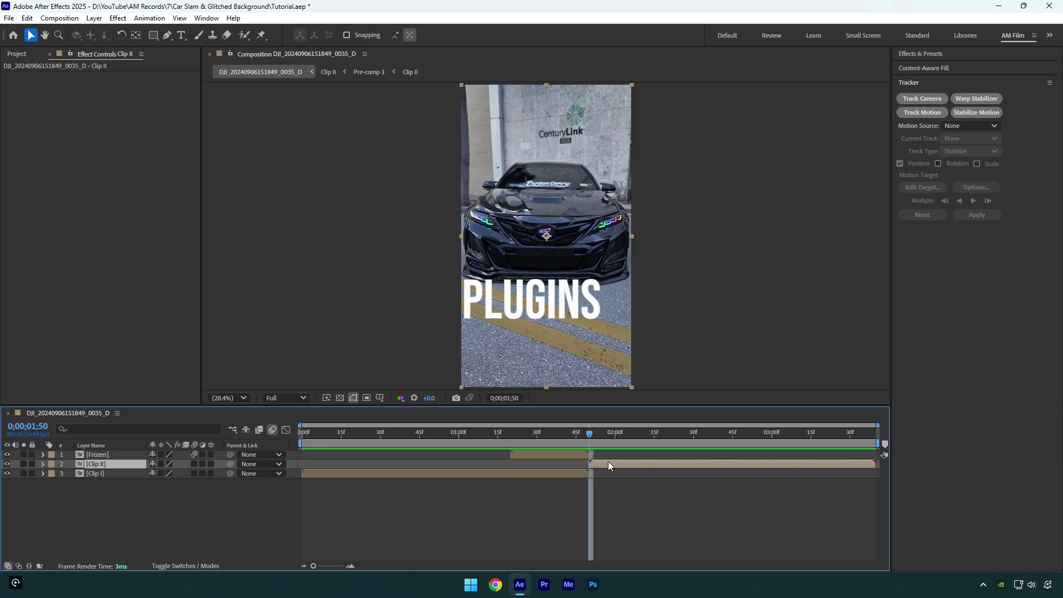
pyautogui.hotkey('ctrl', 'space')
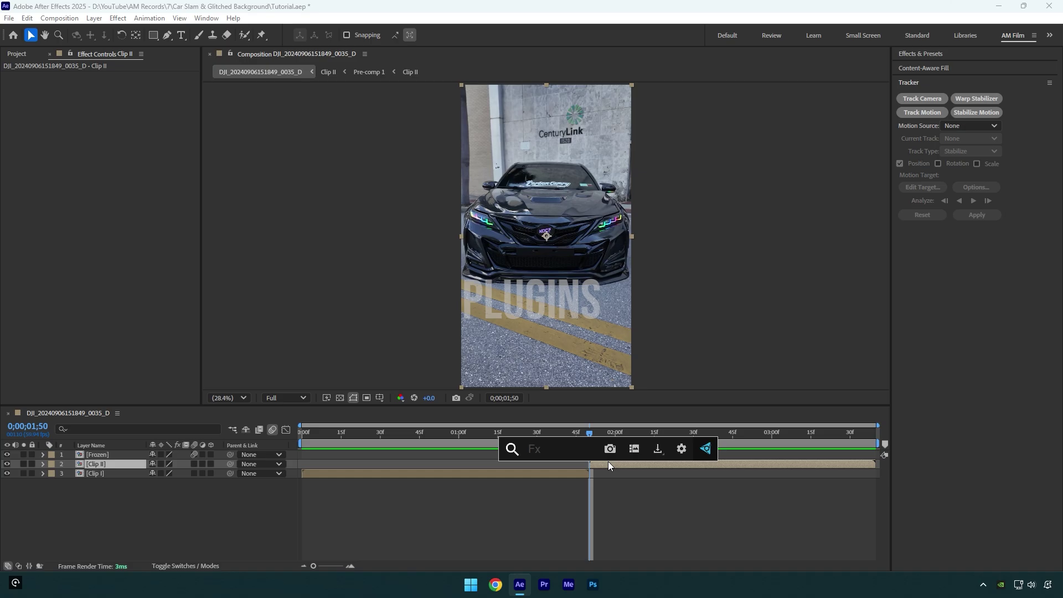
pyautogui.write('gli')
pyautogui.press('Return')
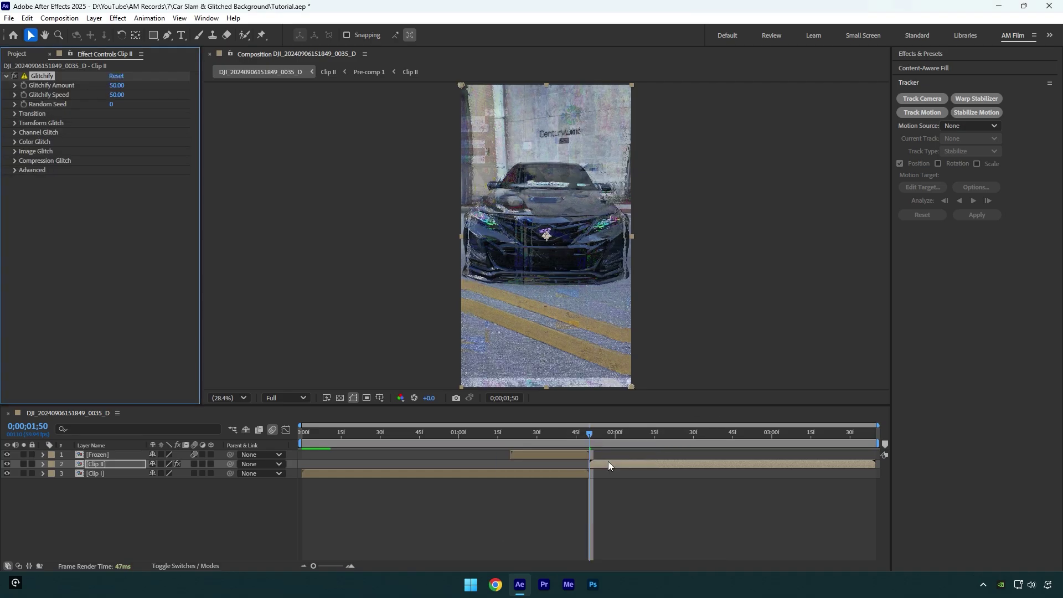
# Turn off Glitchify's Color Glitch under Image Glitch
pyautogui.click(14, 152)
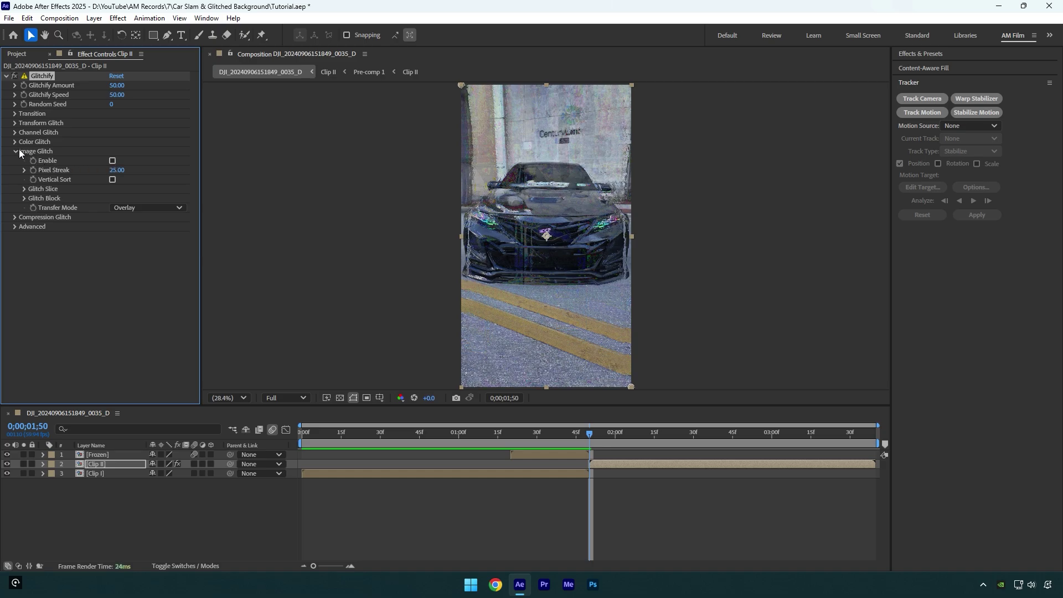
pyautogui.click(113, 151)
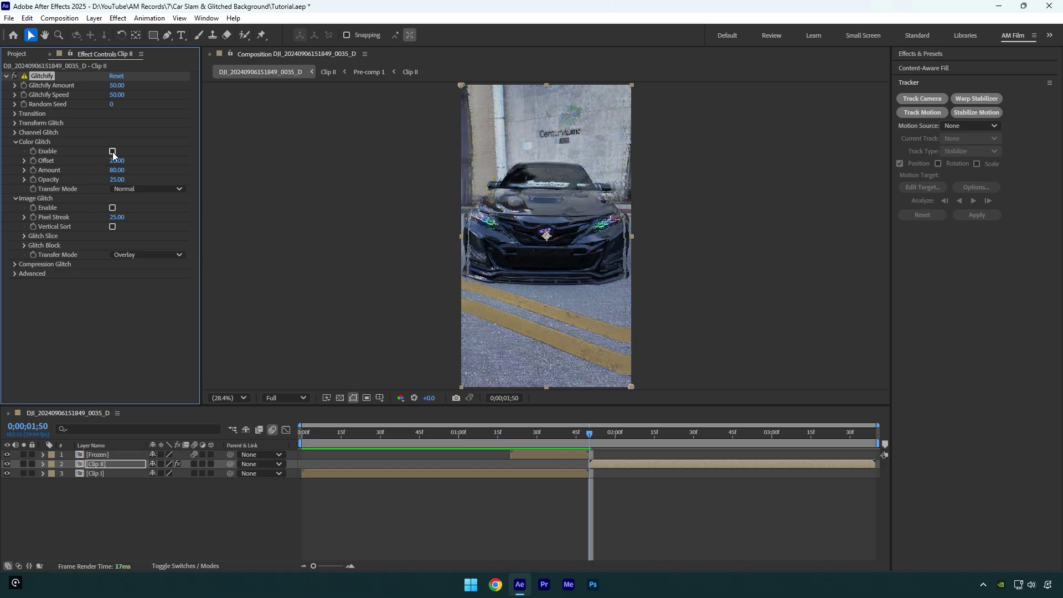
pyautogui.click(16, 142)
pyautogui.click(14, 151)
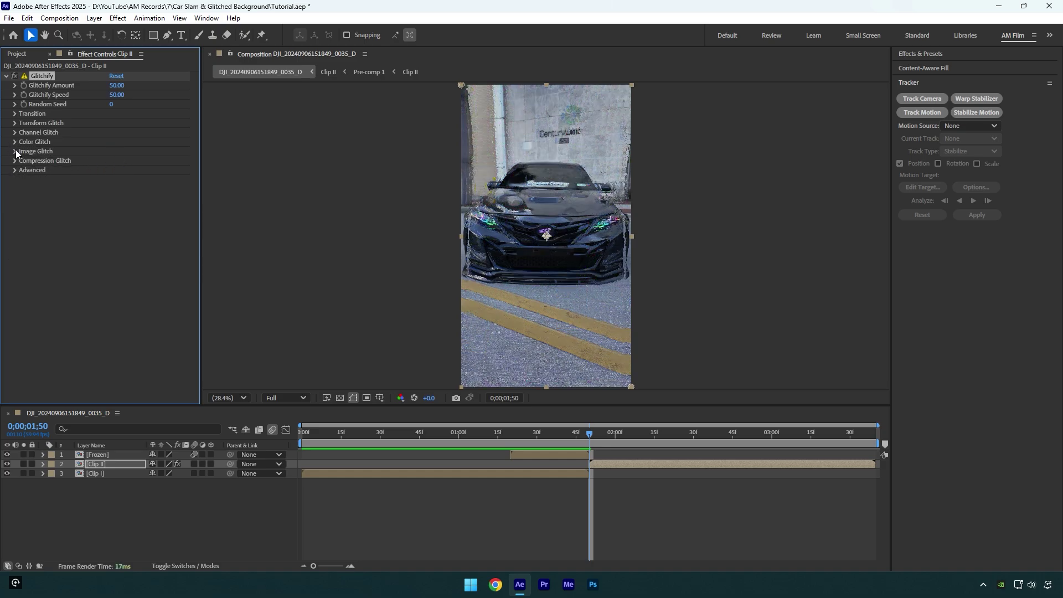
# Make the Channel Scale glitch vertical and adjust its Speed Multiplier and Offset
pyautogui.click(14, 133)
pyautogui.click(24, 152)
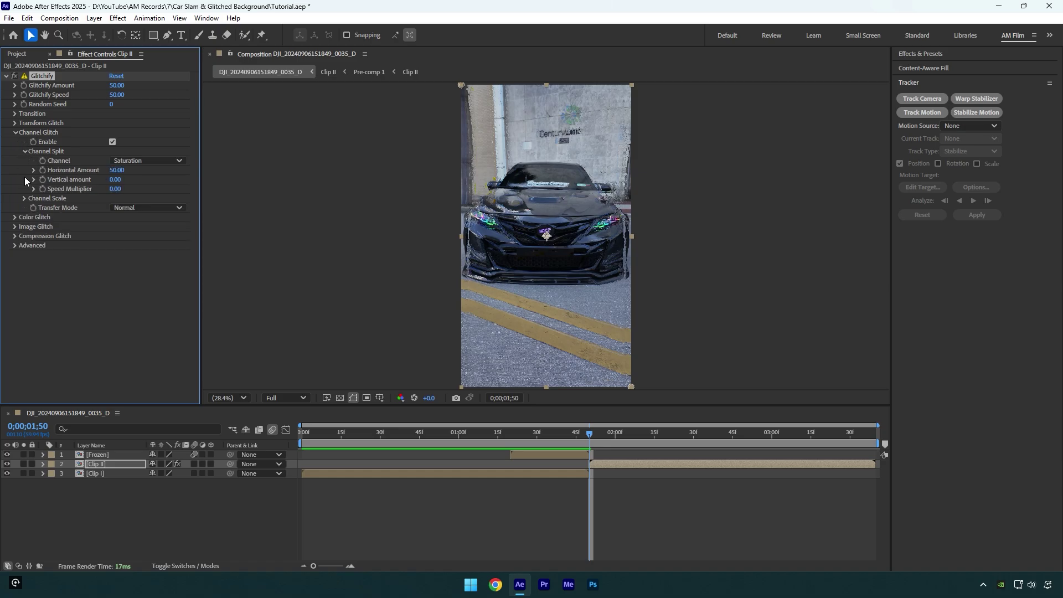
pyautogui.click(24, 198)
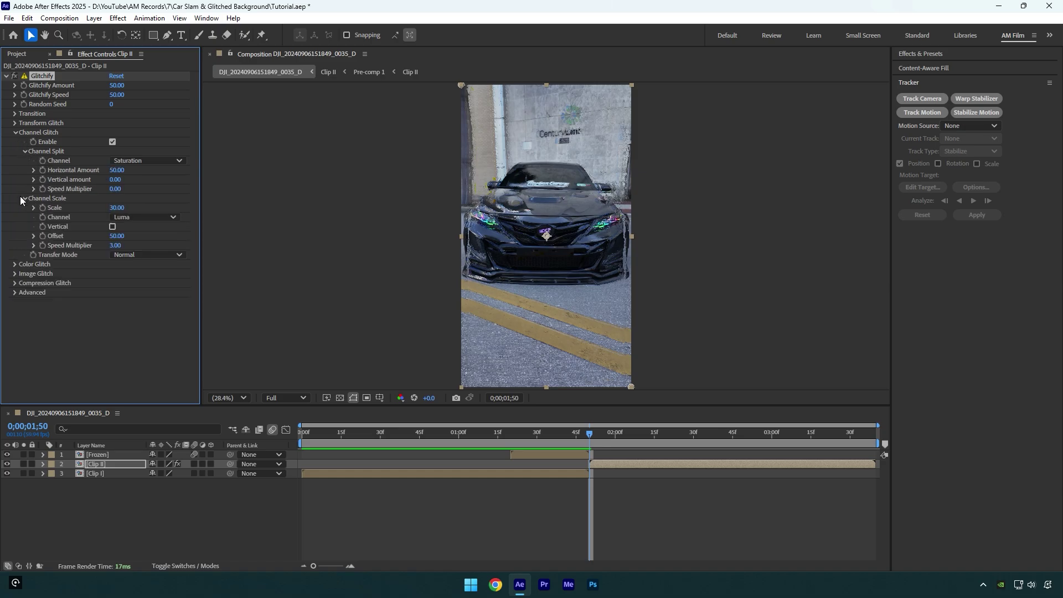
pyautogui.click(113, 227)
pyautogui.moveTo(115, 246); pyautogui.dragTo(99, 246)
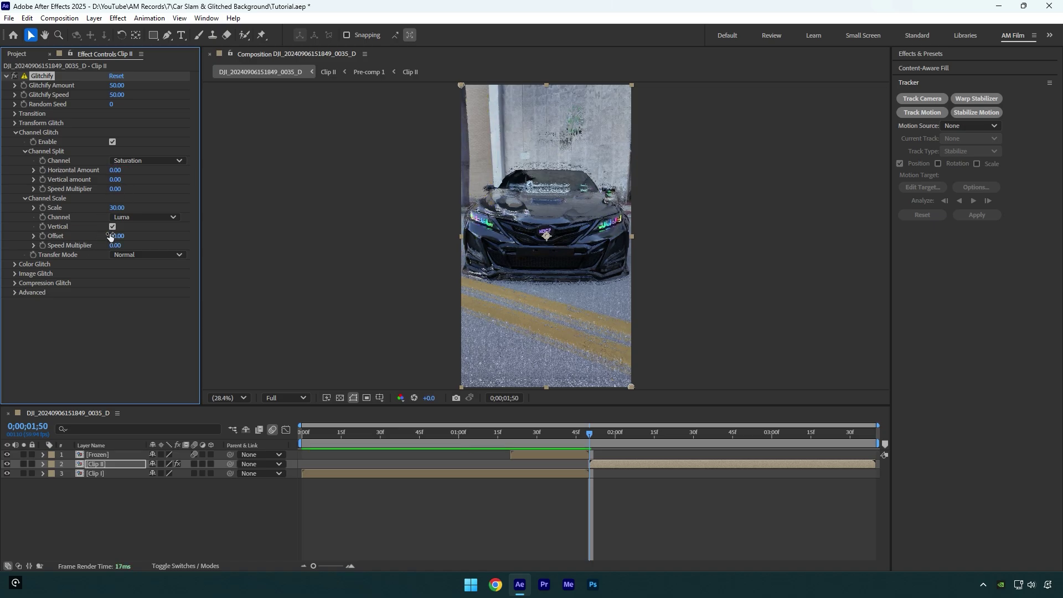
pyautogui.moveTo(116, 241); pyautogui.dragTo(89, 242)
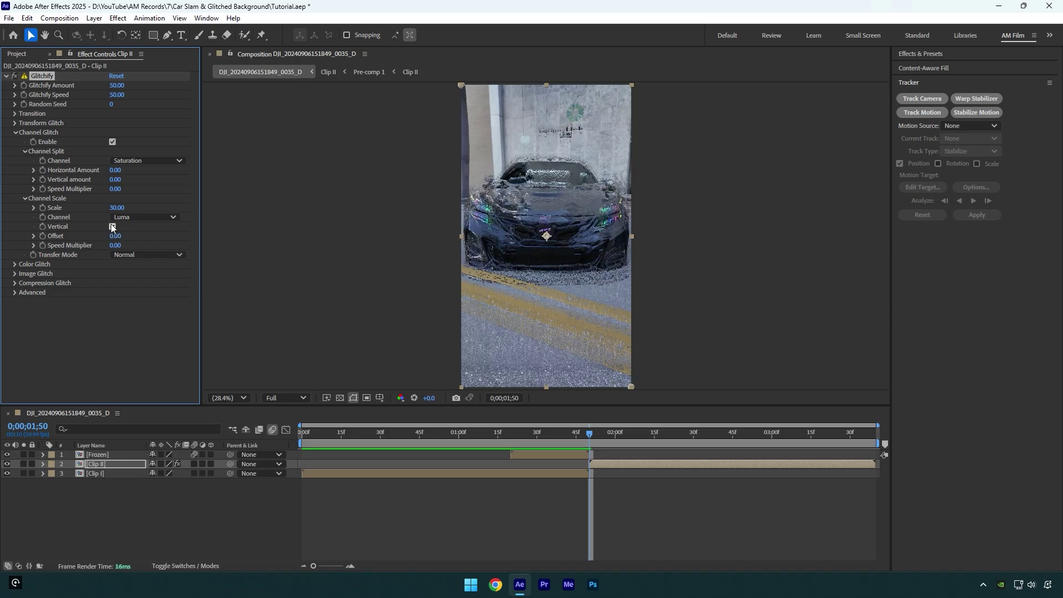
# Set Channel Scale to 170, enable advanced Fill Gaps, and raise Offset to 31
pyautogui.click(112, 227)
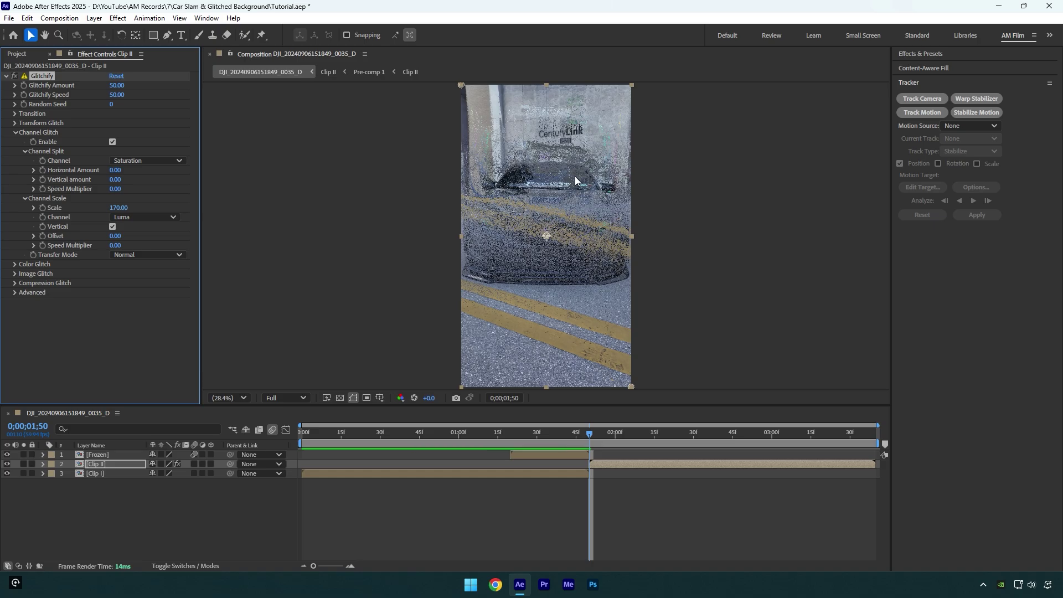
pyautogui.click(15, 292)
pyautogui.click(24, 322)
pyautogui.click(113, 349)
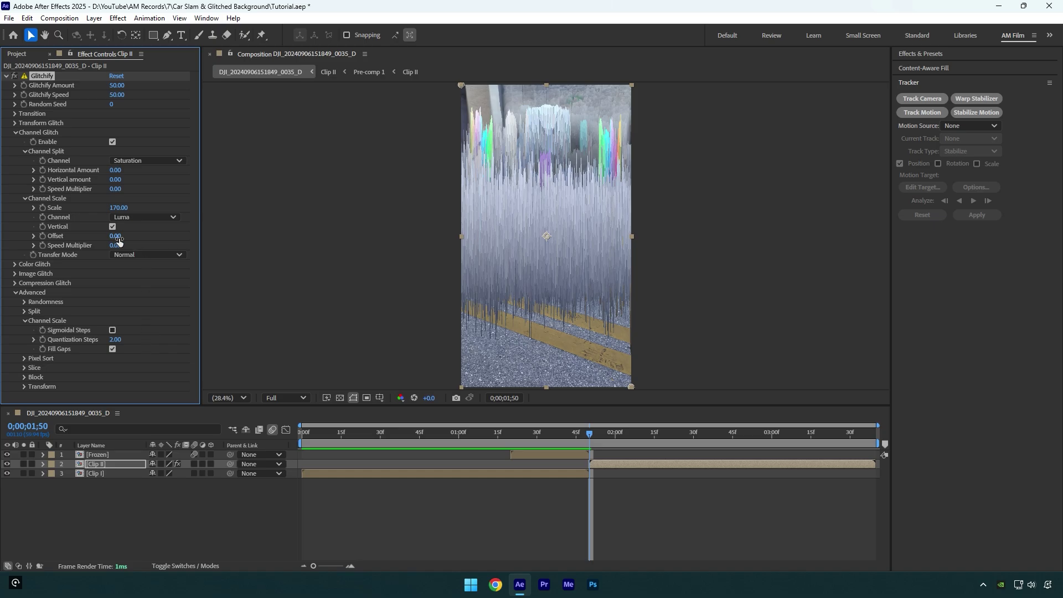
pyautogui.moveTo(119, 241); pyautogui.dragTo(128, 245)
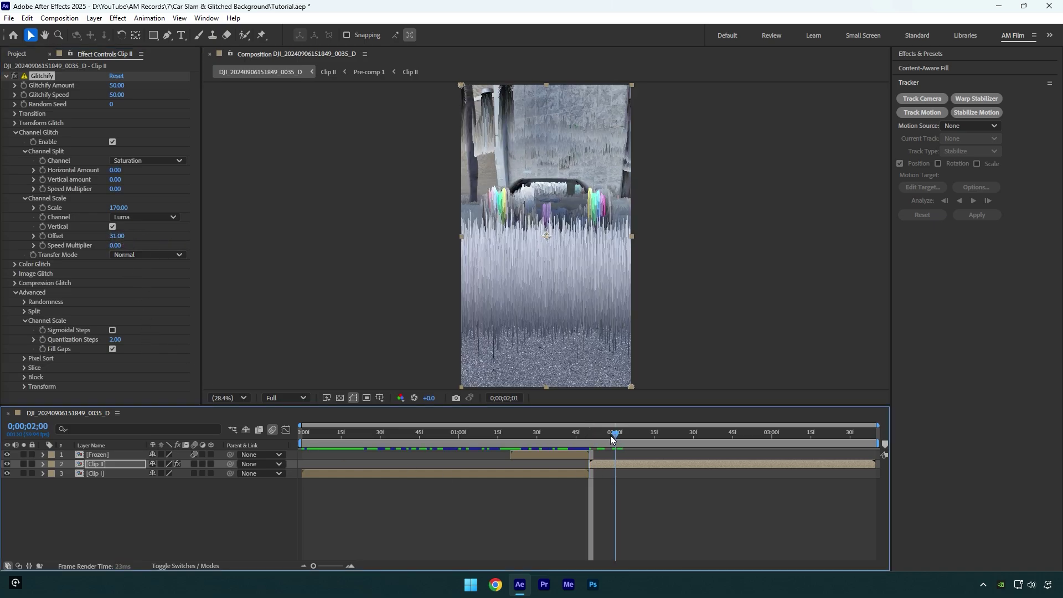
pyautogui.moveTo(610, 435); pyautogui.dragTo(590, 435)
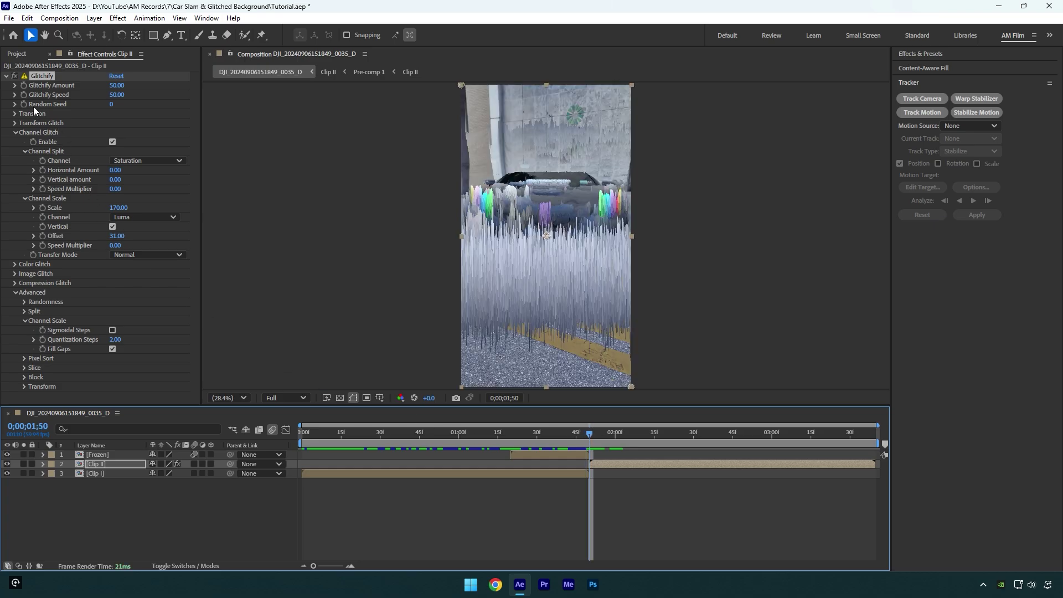
# Keyframe Glitchify Amount from 50 at 1;50 down to 0 at 2;26
pyautogui.click(24, 86)
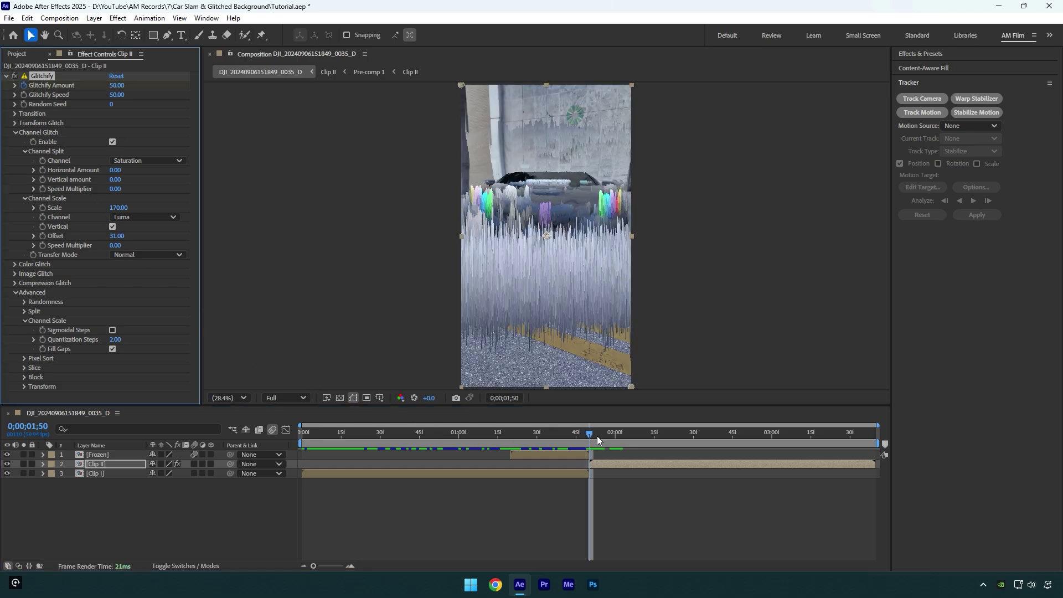
pyautogui.moveTo(598, 440); pyautogui.dragTo(684, 436)
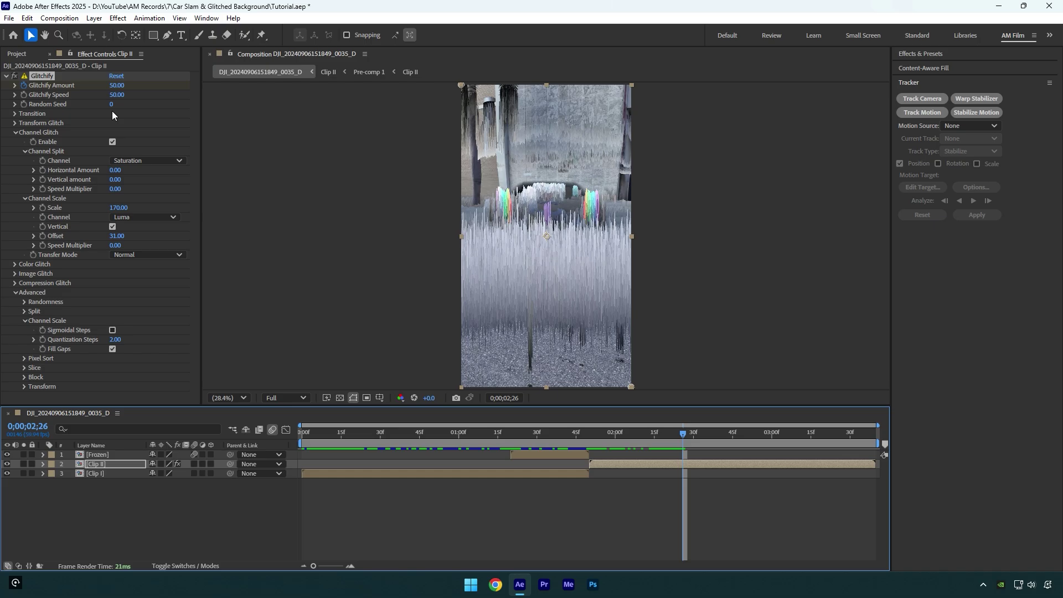
pyautogui.moveTo(114, 86); pyautogui.dragTo(79, 85)
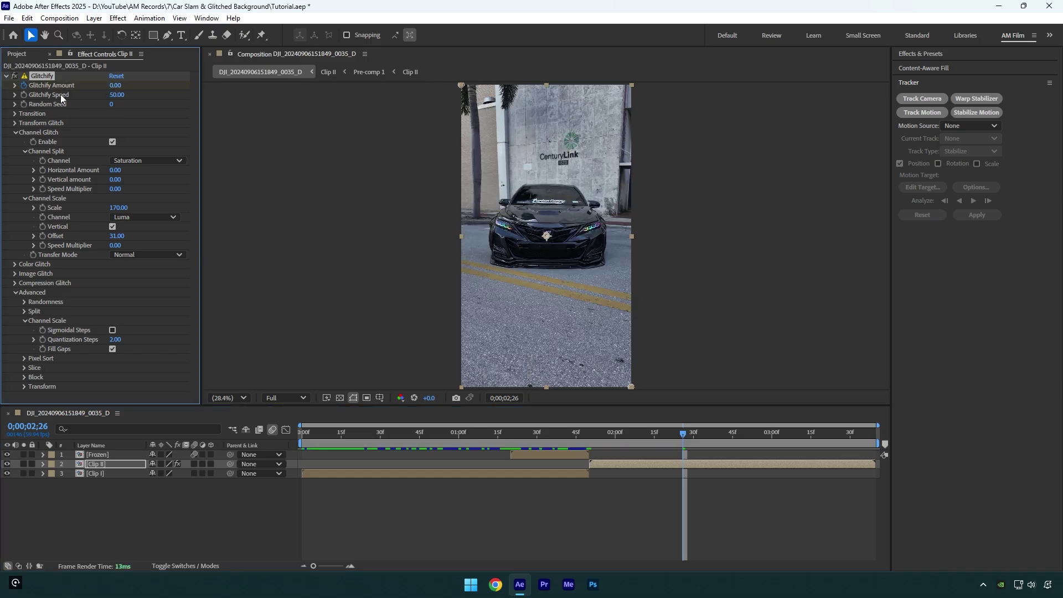
pyautogui.click(557, 441)
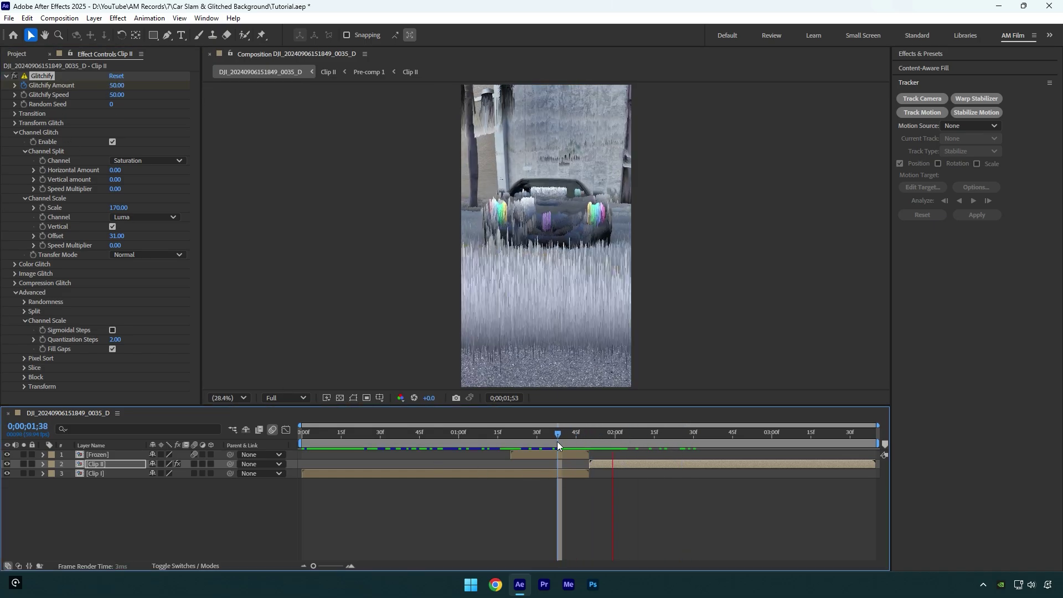
pyautogui.moveTo(560, 441); pyautogui.dragTo(609, 440)
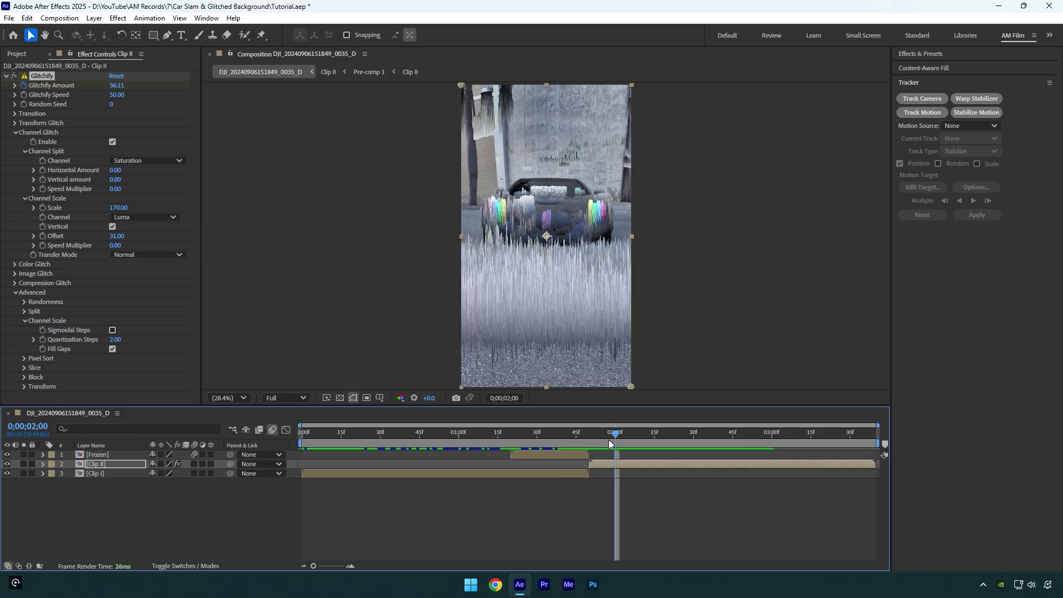
# Retune the channel scale to Offset 59 and Scale 80, then preview from 1;30
pyautogui.moveTo(117, 236); pyautogui.dragTo(93, 244)
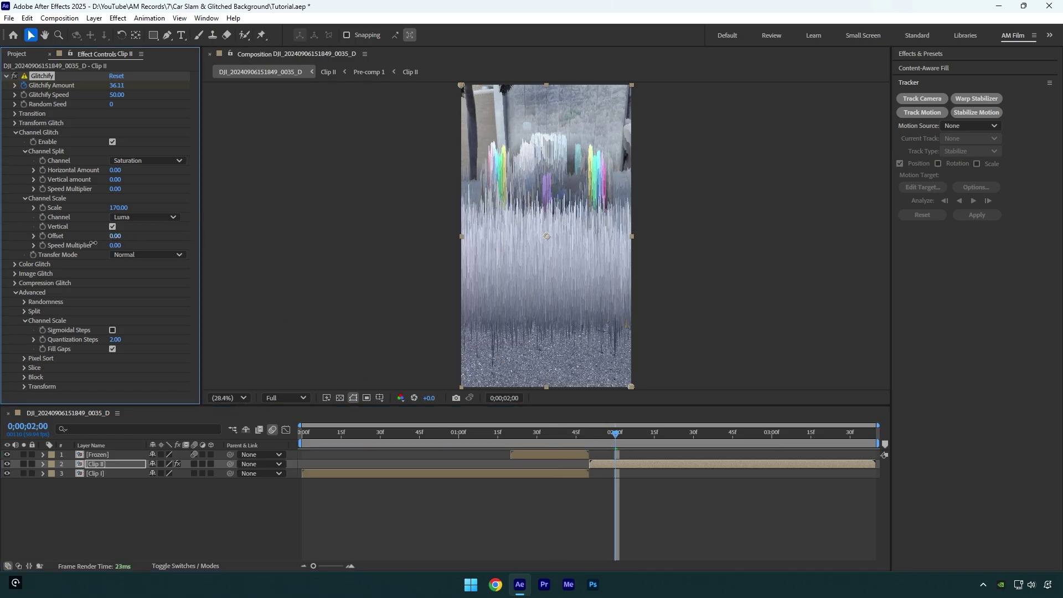
pyautogui.moveTo(616, 435); pyautogui.dragTo(590, 438)
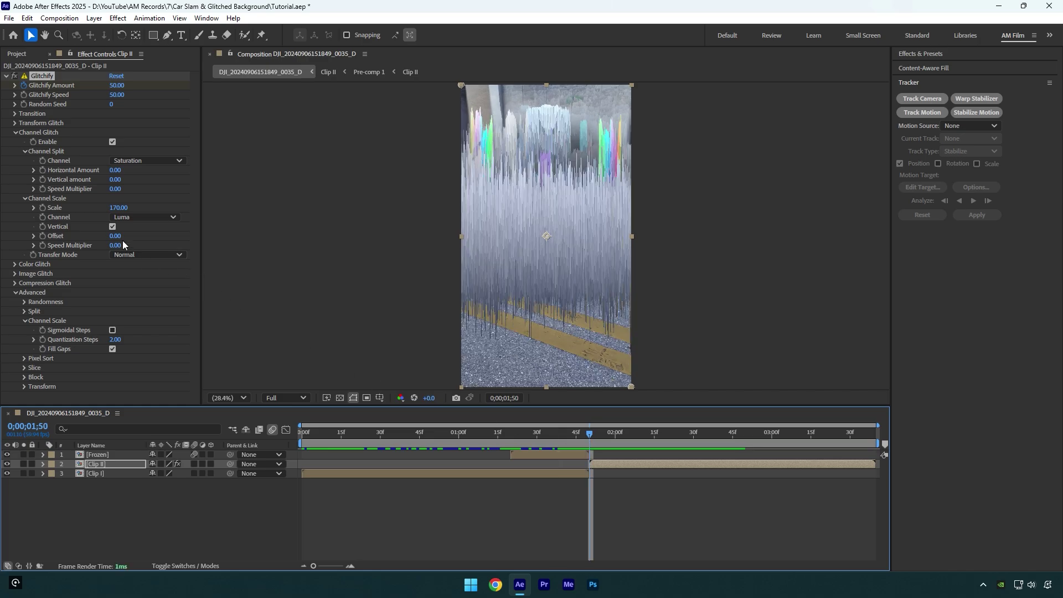
pyautogui.moveTo(115, 236)
pyautogui.mouseDown()
pyautogui.moveTo(139, 237)
pyautogui.moveTo(114, 209)
pyautogui.moveTo(191, 263)
pyautogui.mouseUp()
pyautogui.click(536, 434)
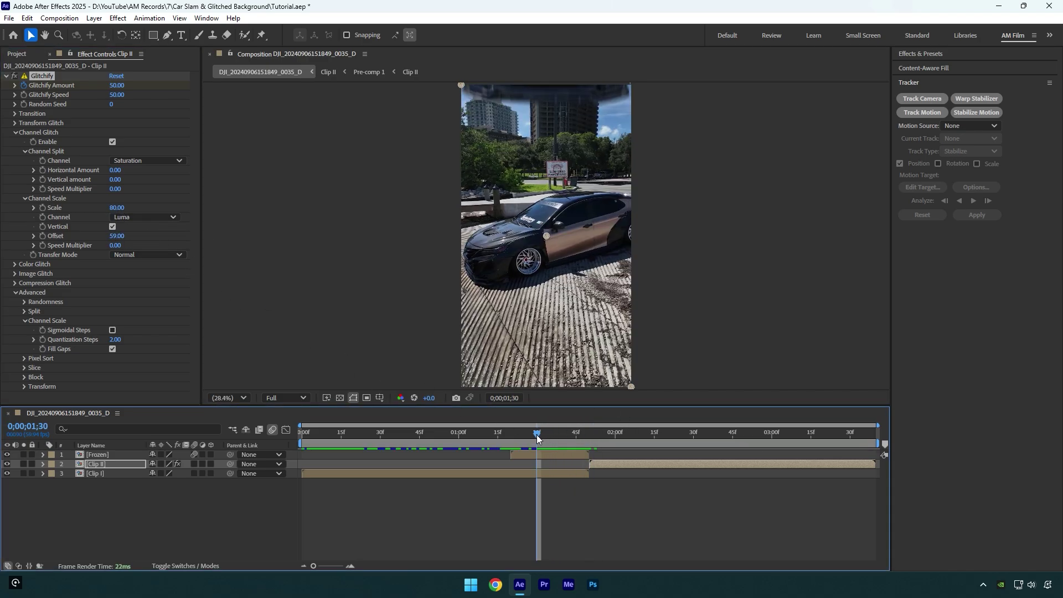
pyautogui.press('space')
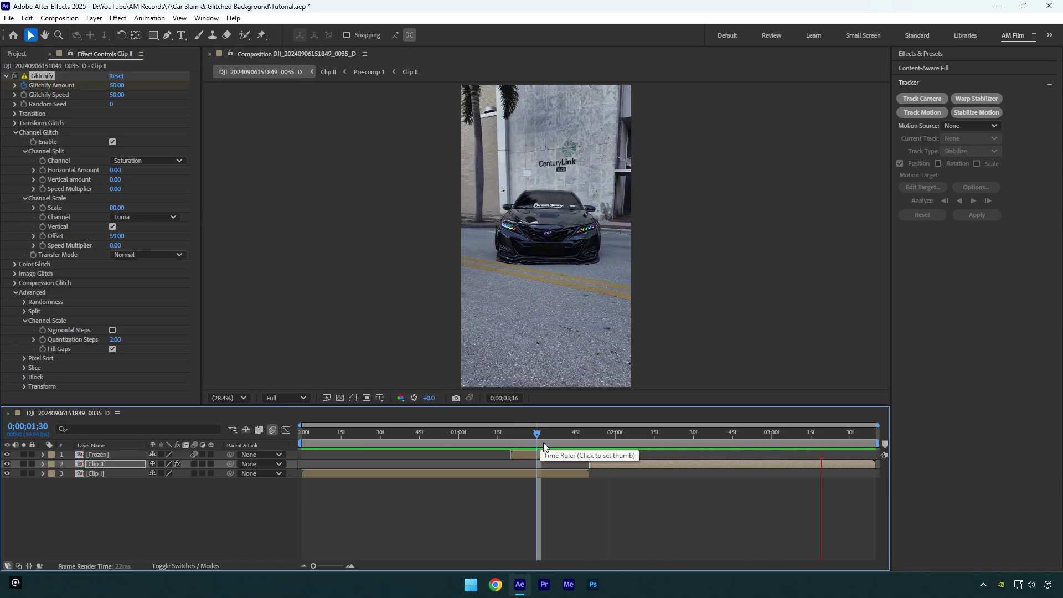
# Easy Ease both Glitchify Amount keyframes and reshape their speed into a sharp early drop
pyautogui.click(544, 443)
pyautogui.press('u')
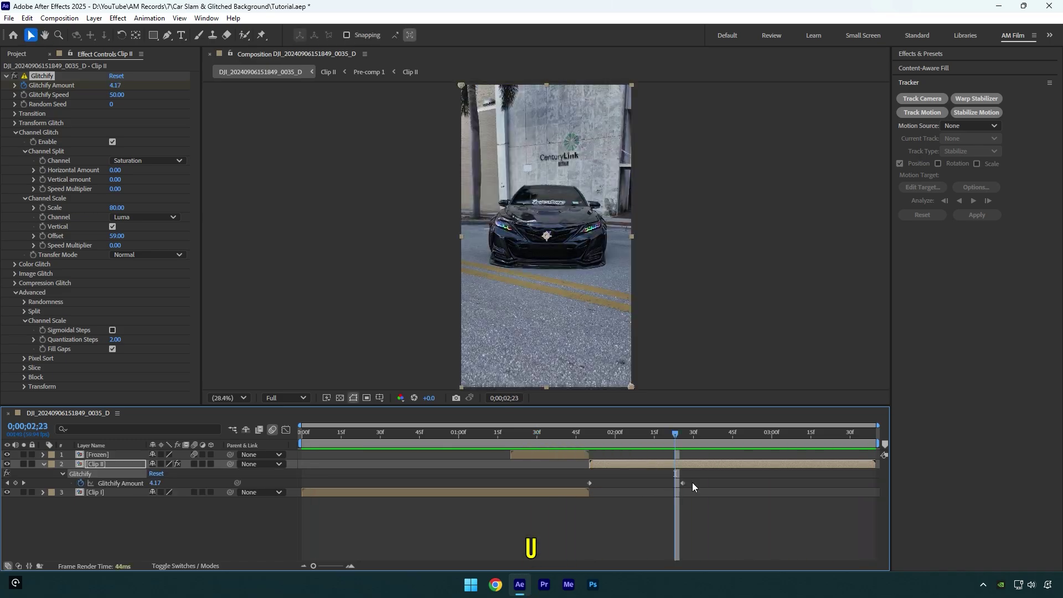
pyautogui.moveTo(692, 483); pyautogui.dragTo(586, 492)
pyautogui.press('F9')
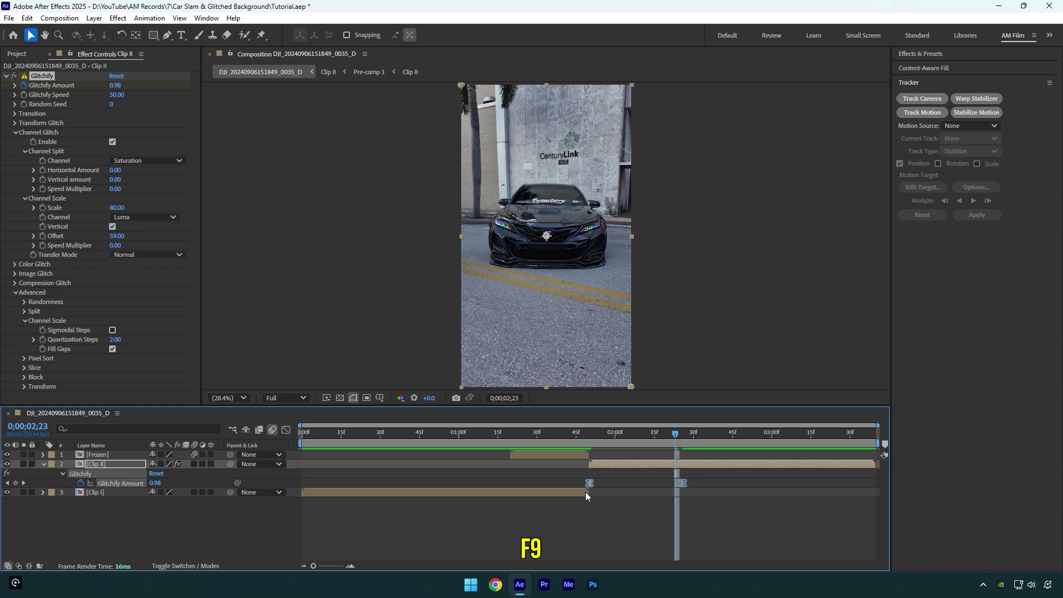
pyautogui.click(286, 430)
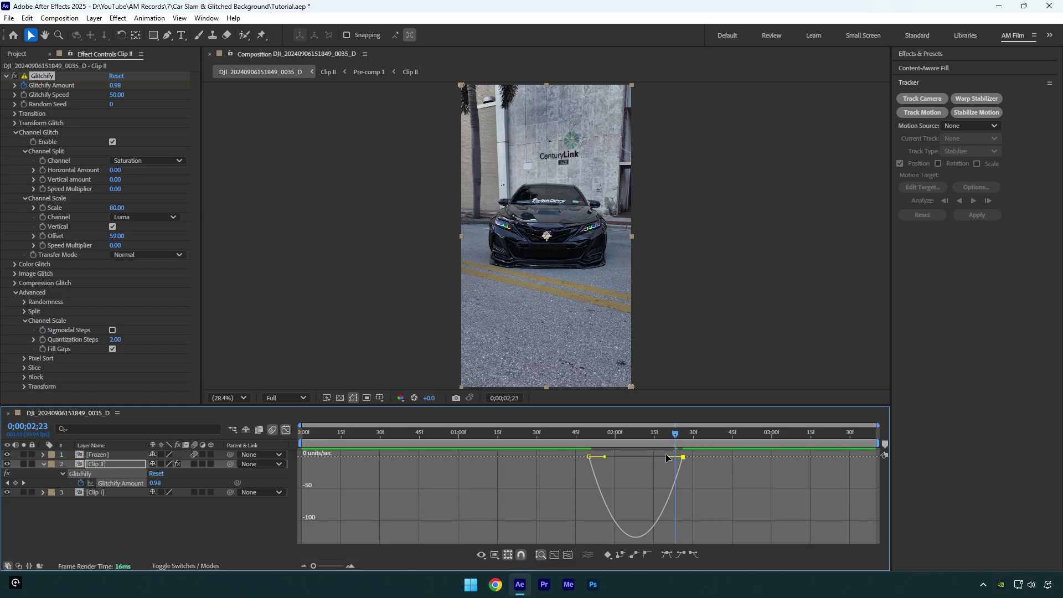
pyautogui.moveTo(666, 456); pyautogui.dragTo(593, 457)
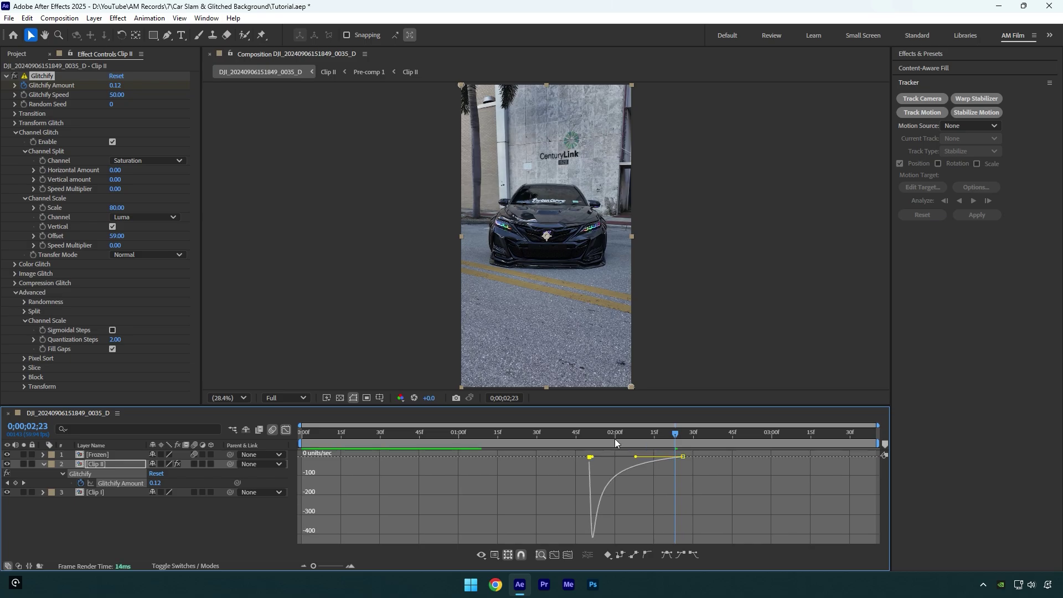
pyautogui.click(522, 437)
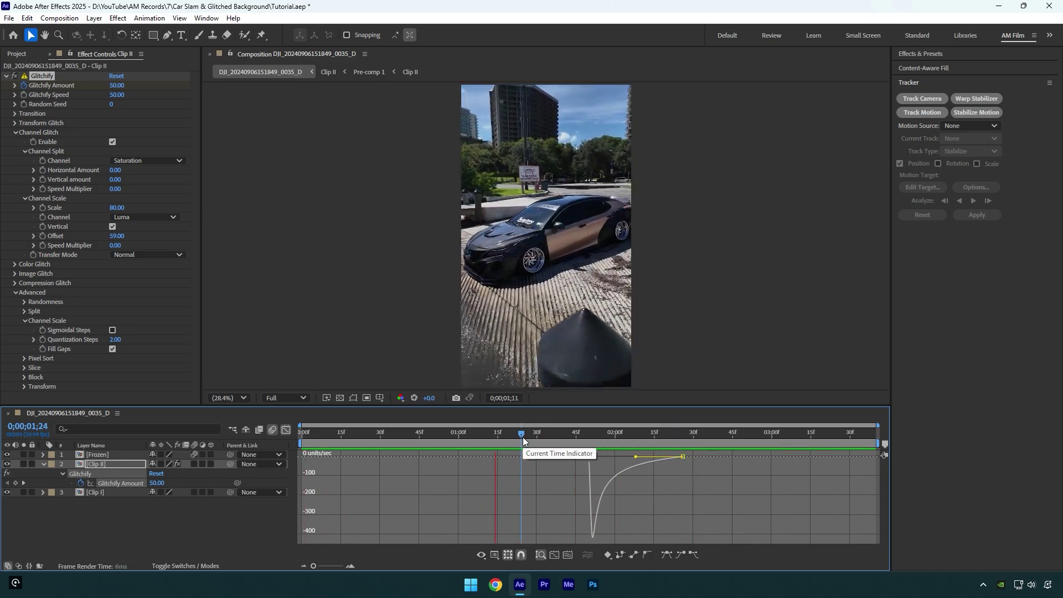
# Return to the normal layer view with Clip II's properties hidden and the time at 1;50
pyautogui.press('space')
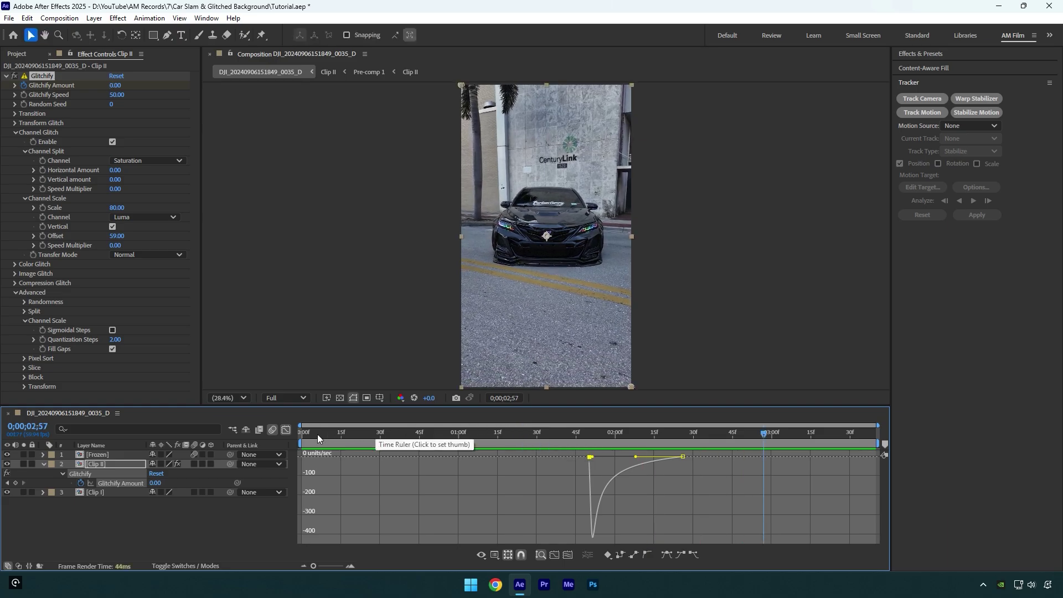
pyautogui.click(286, 430)
pyautogui.click(614, 440)
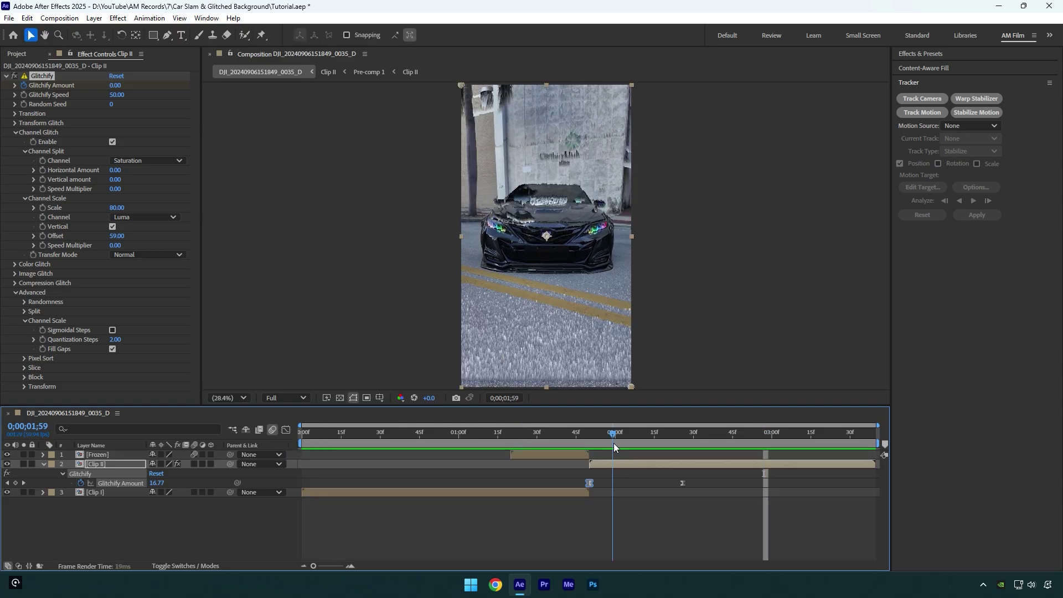
pyautogui.press('u')
pyautogui.click(589, 443)
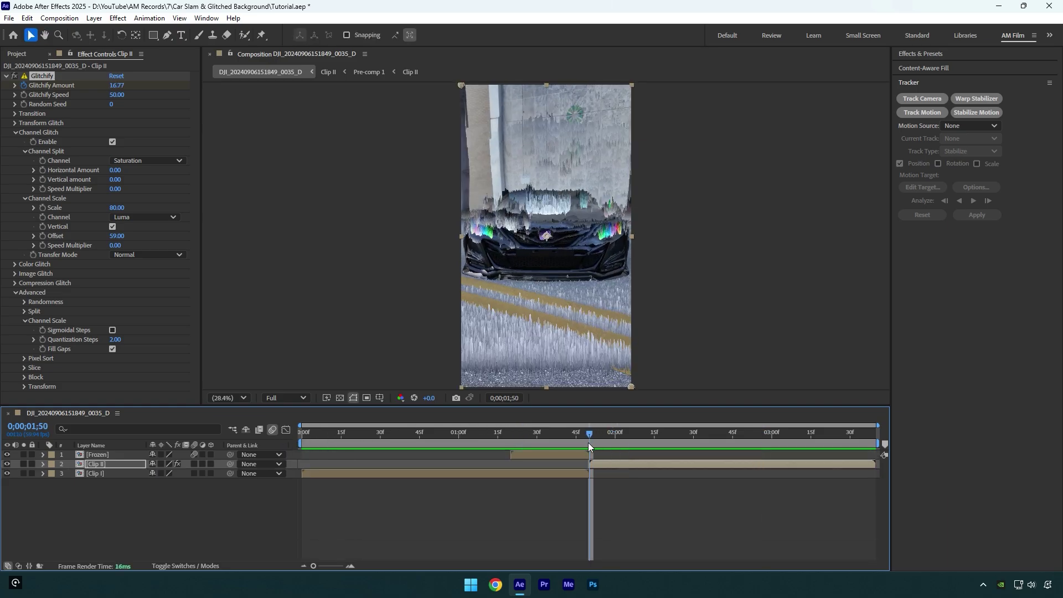